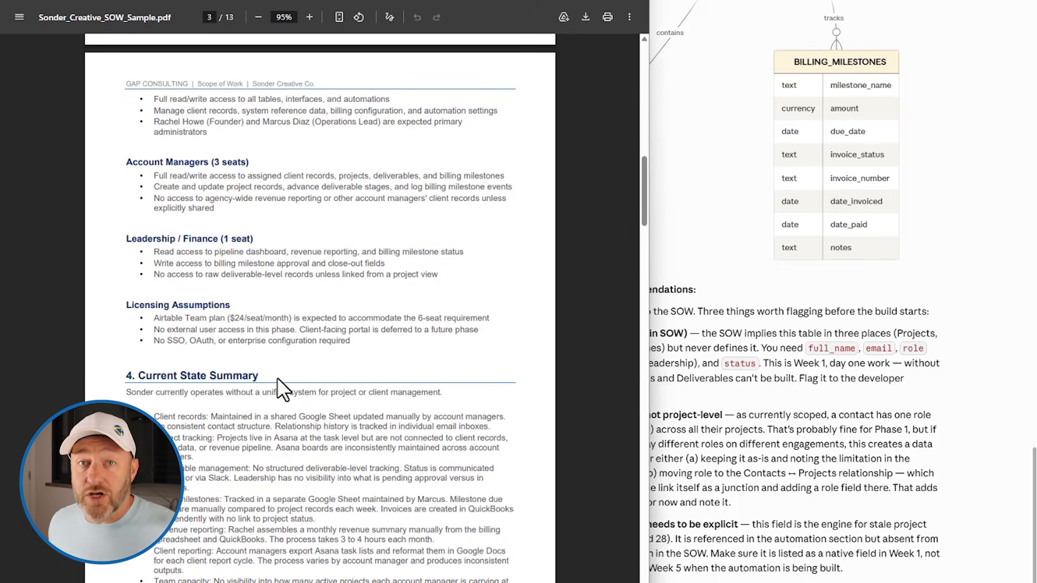
# Read the SOW from the Current State Summary through the Future State Vision to the Tech Stack & Licensing Requirements
pyautogui.scroll(-4, 277, 377)
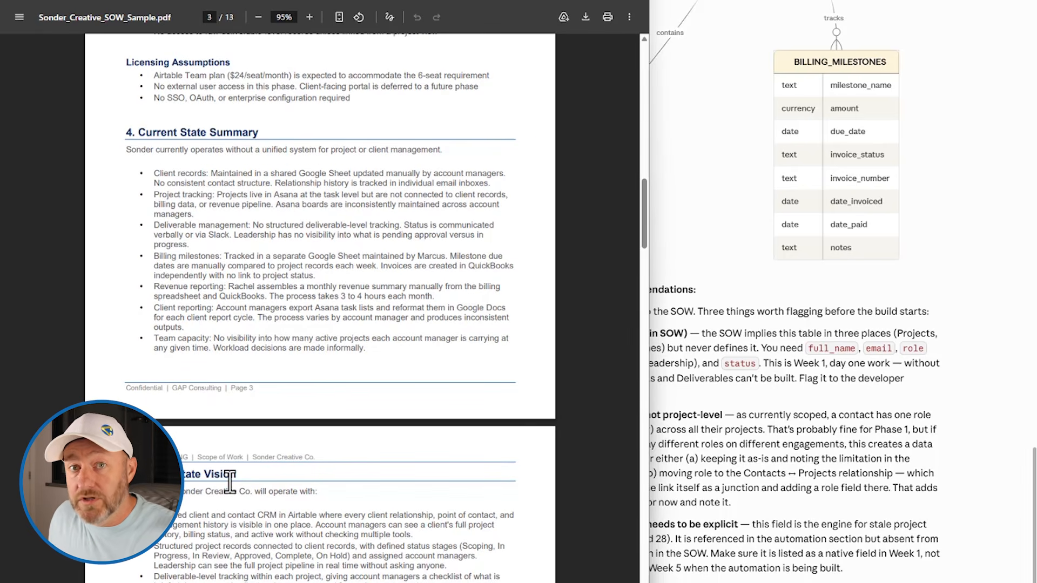
pyautogui.scroll(-6, 230, 482)
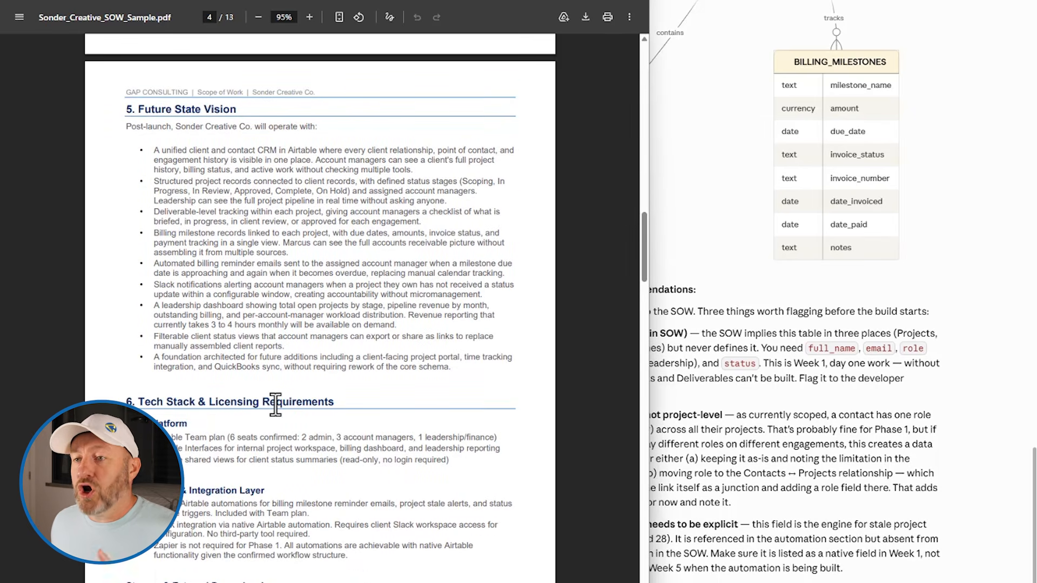
pyautogui.scroll(-2, 276, 404)
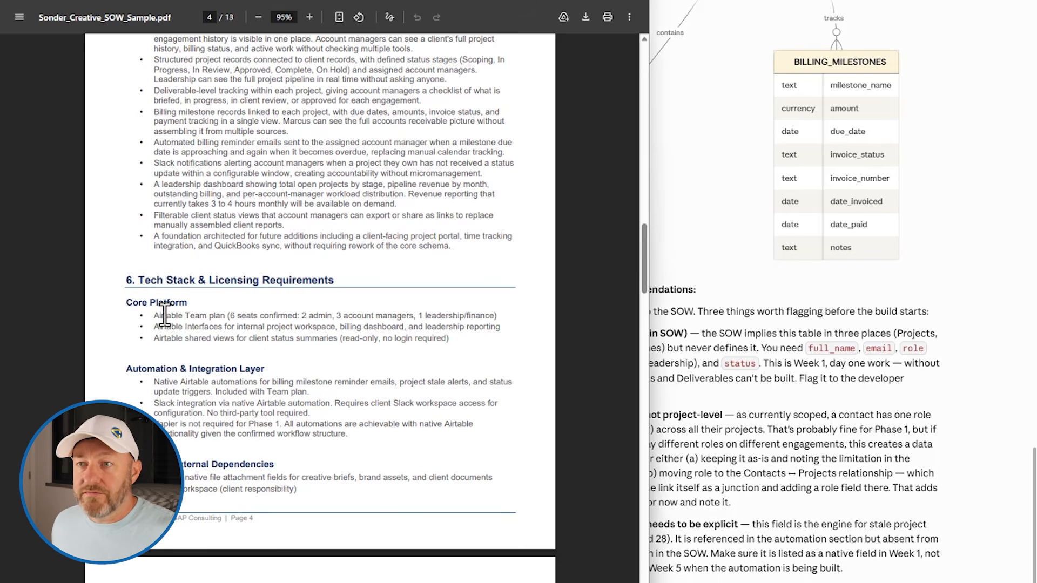
pyautogui.scroll(-2, 200, 415)
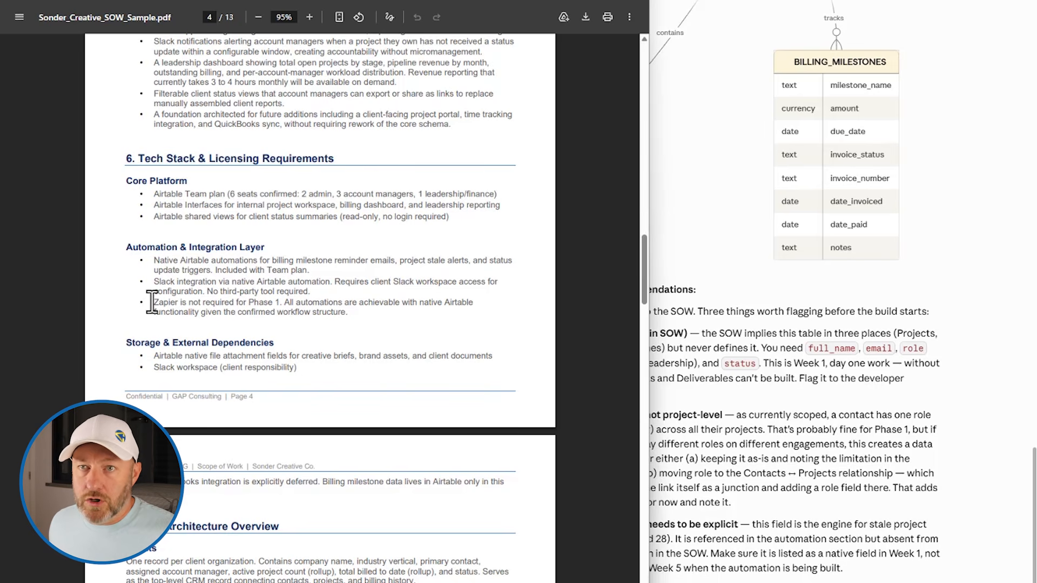
pyautogui.scroll(-1, 152, 302)
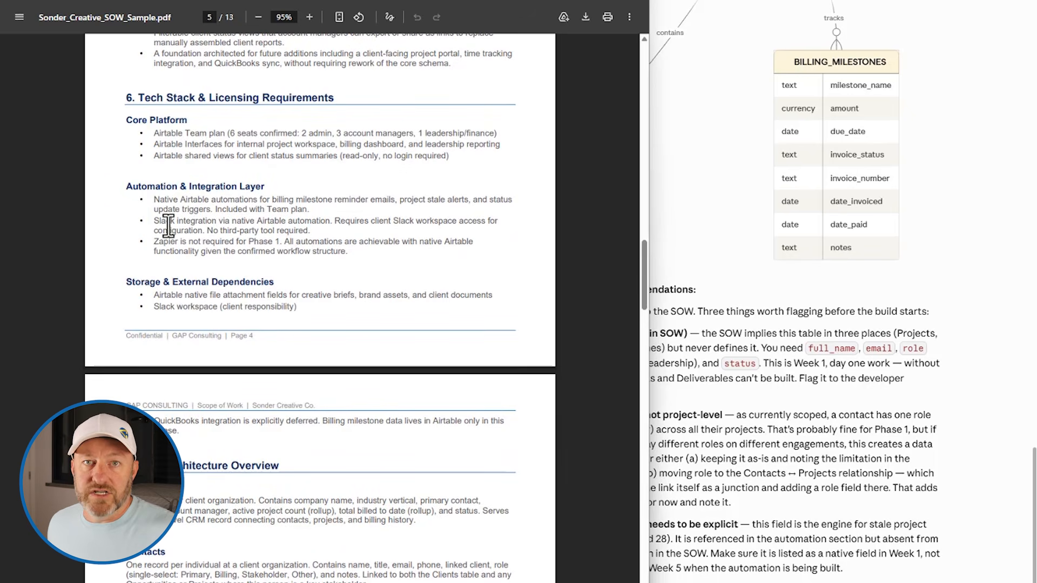
pyautogui.scroll(-2, 220, 293)
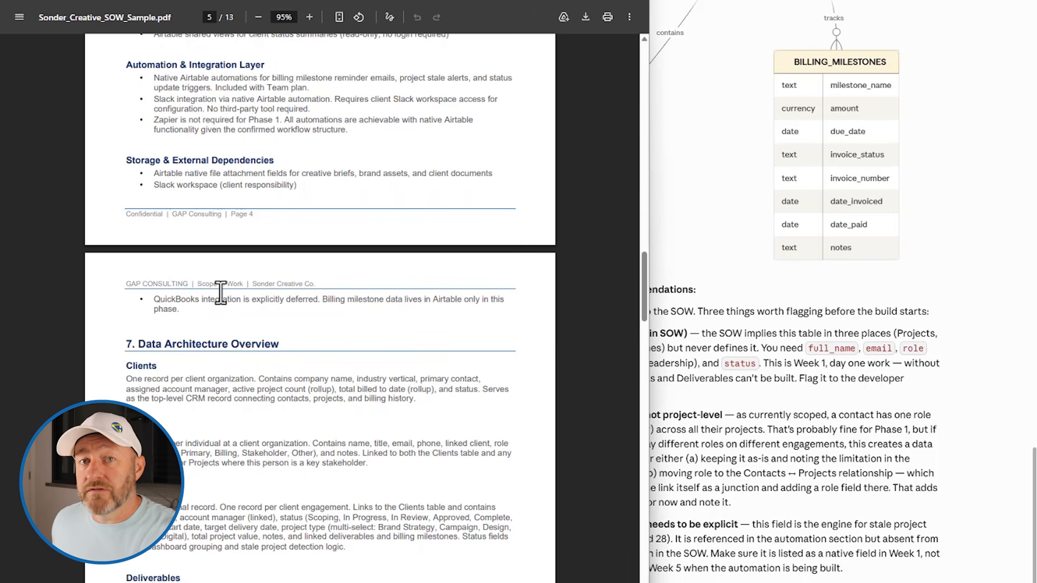
# Review the SOW's Data Architecture Overview, covering its table descriptions and the Relationships Summary
pyautogui.scroll(-2, 216, 297)
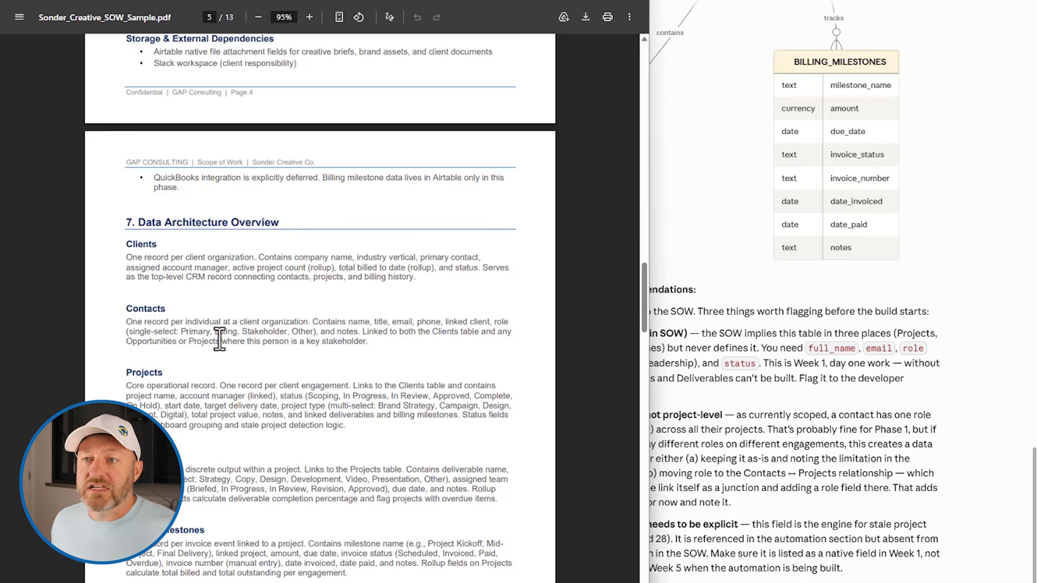
pyautogui.scroll(-5, 219, 459)
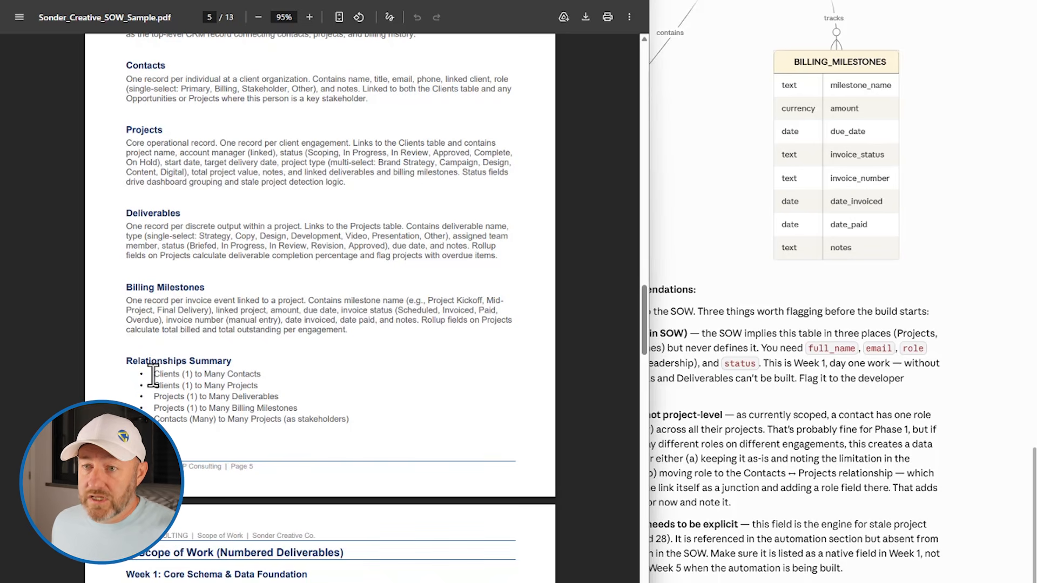
pyautogui.scroll(-3, 283, 436)
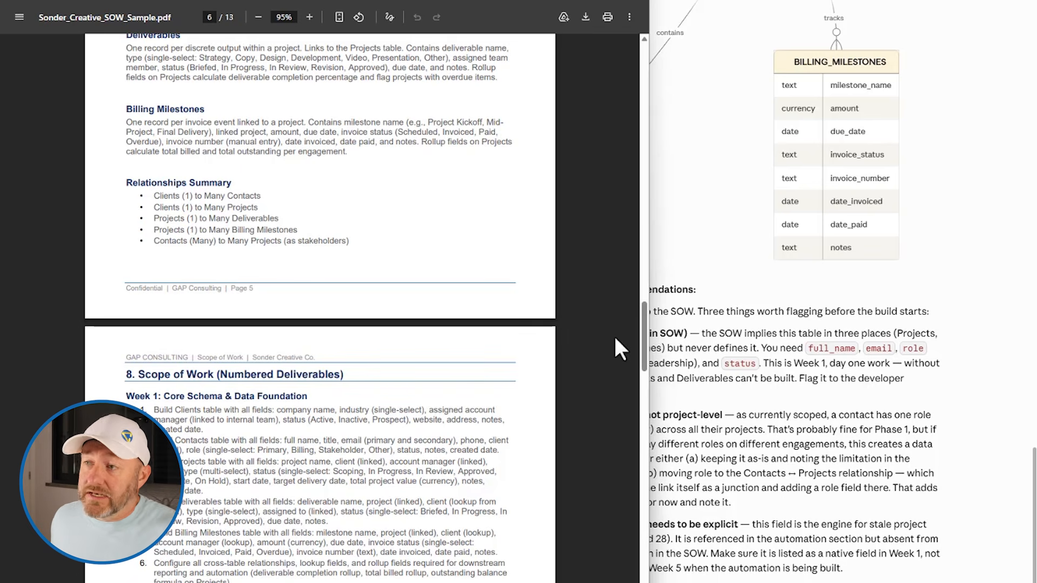
pyautogui.scroll(5, 277, 316)
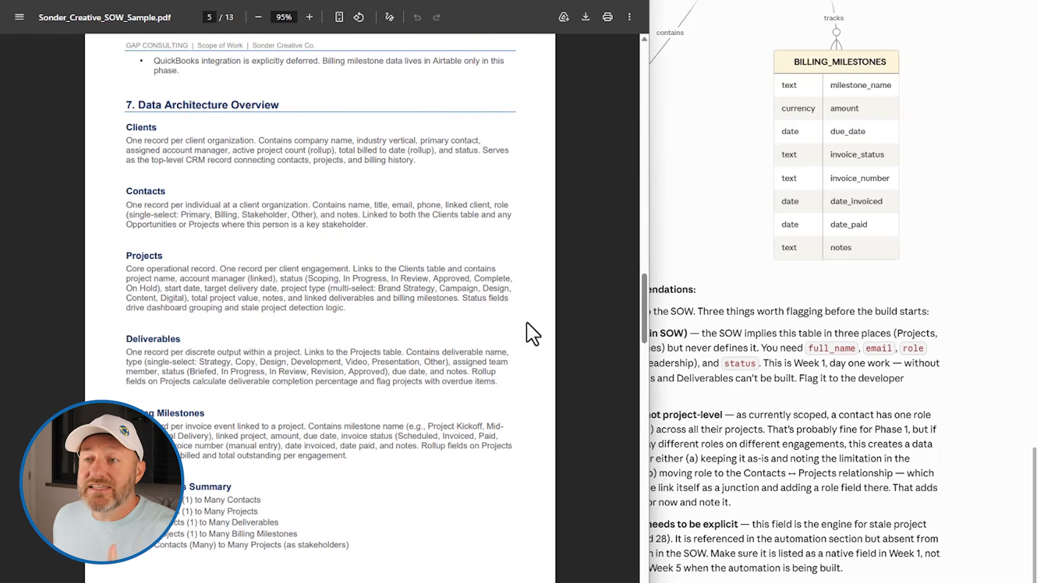
pyautogui.scroll(-1, 363, 316)
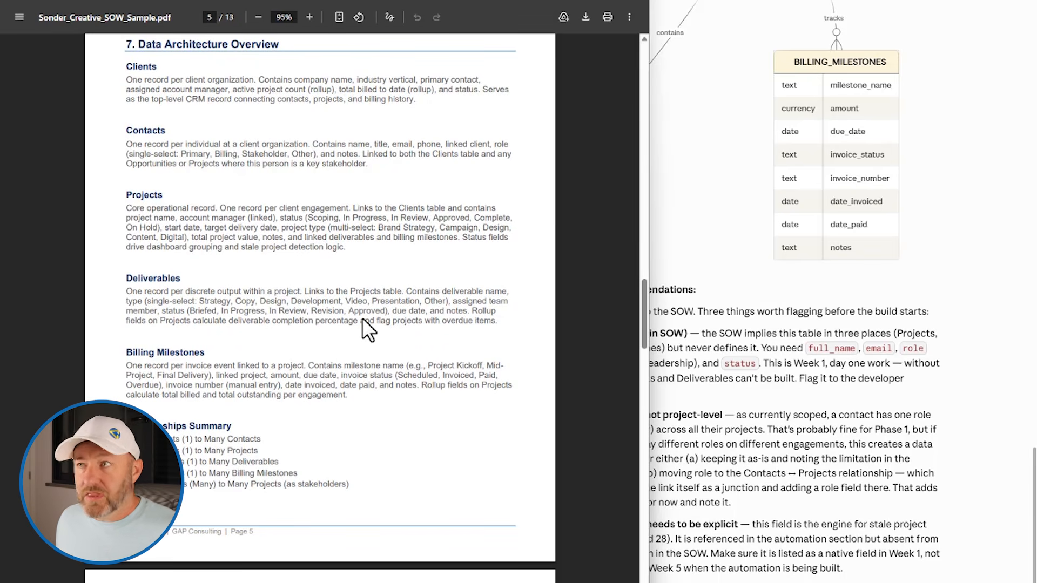
# Go back to the start of the SOW conversation in Claude and bring the chat in front of the PDF
pyautogui.click(716, 1)
pyautogui.scroll(15, 711, 294)
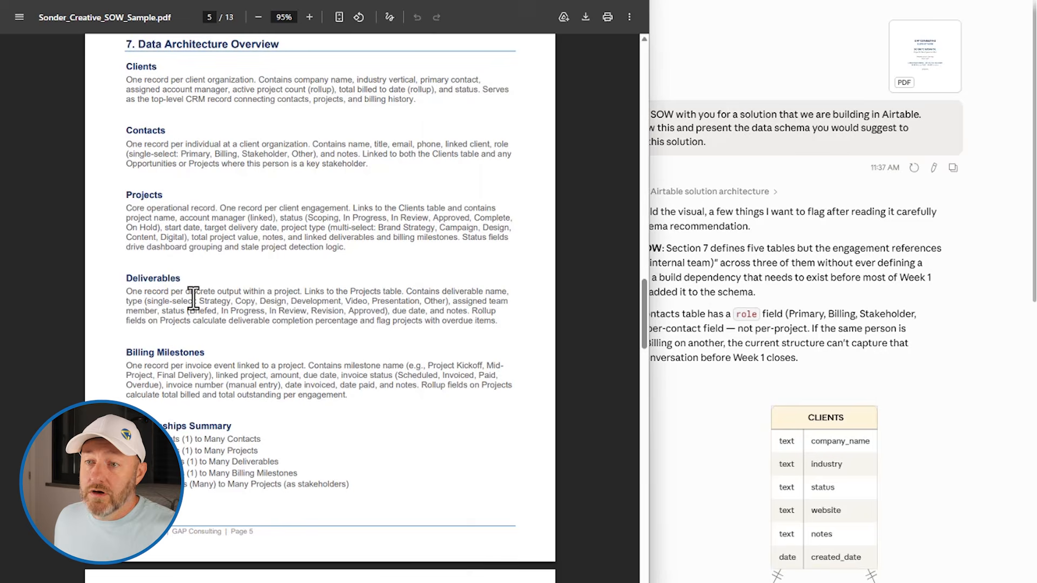
pyautogui.scroll(1, 200, 306)
pyautogui.scroll(1, 199, 305)
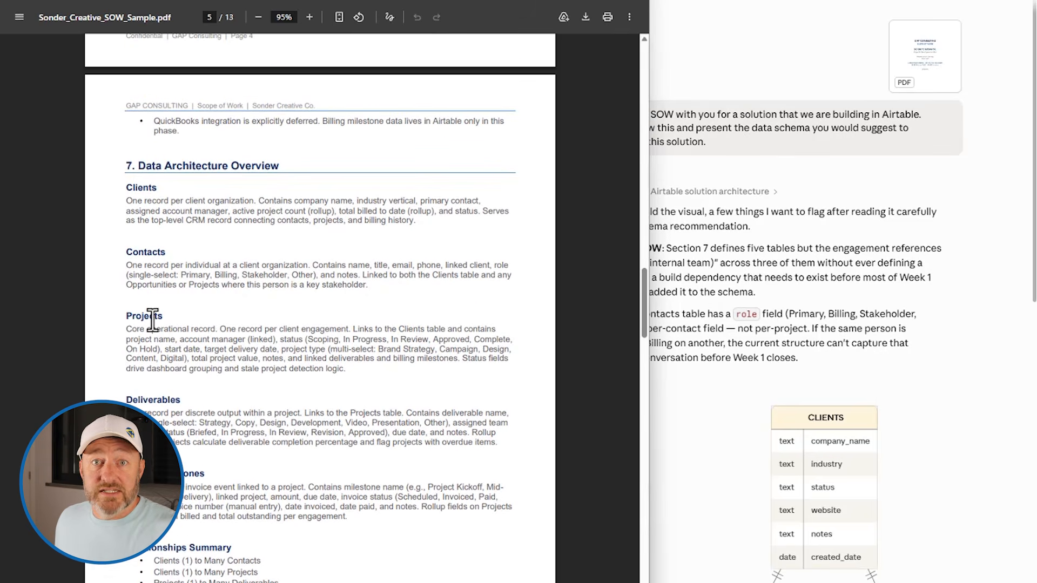
pyautogui.click(759, 277)
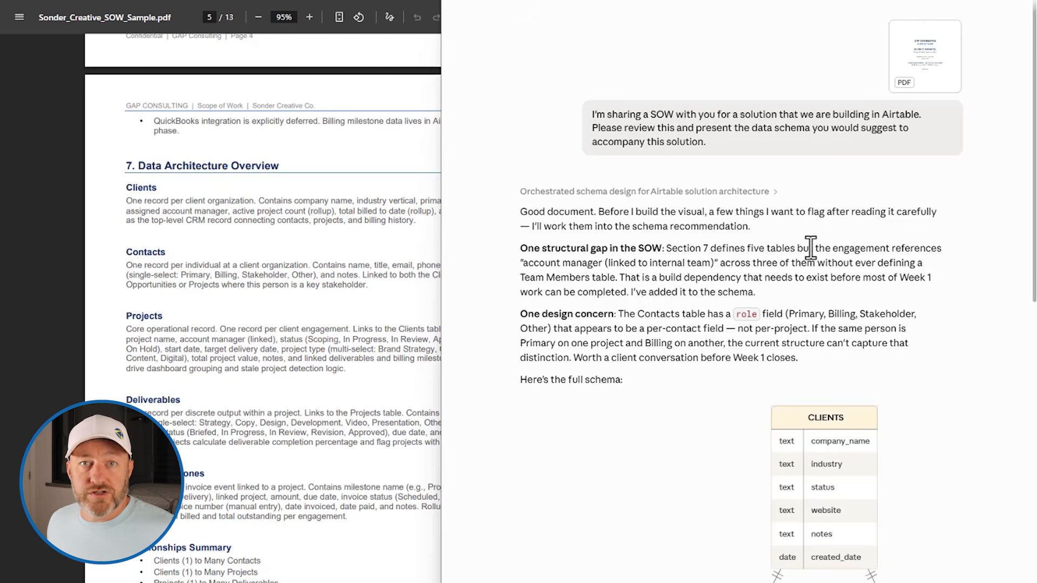
# Examine Claude's proposed schema diagram, including the added TEAM_MEMBERS table, and the schema notes and recommendations below it
pyautogui.scroll(-5, 843, 249)
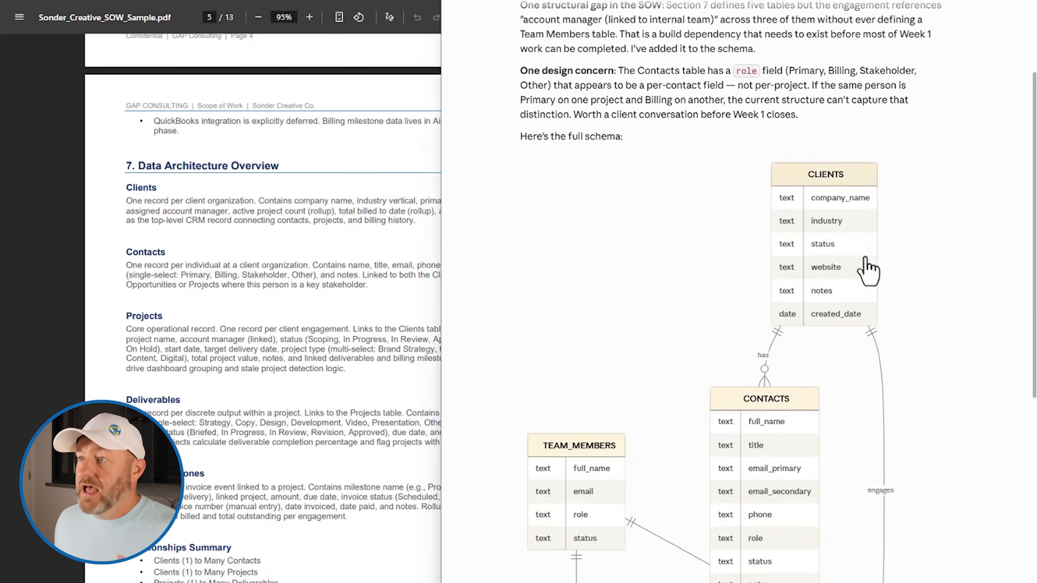
pyautogui.scroll(-2, 756, 141)
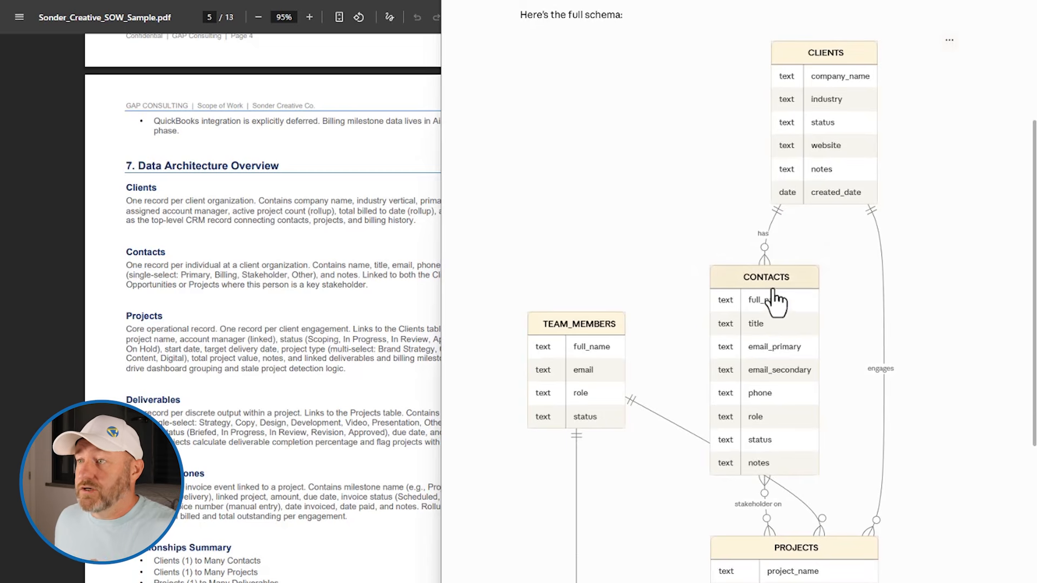
pyautogui.scroll(-7, 575, 357)
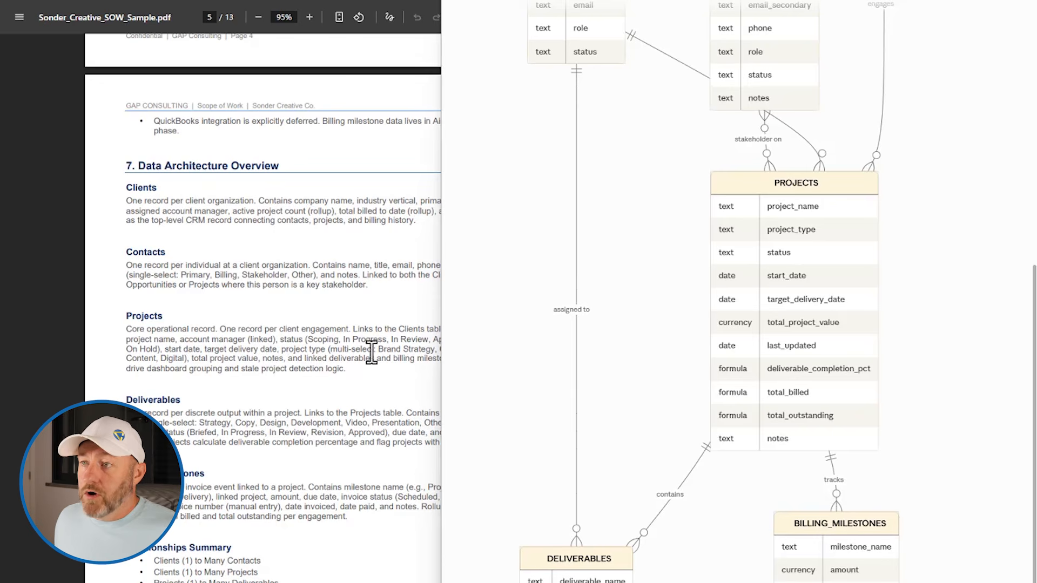
pyautogui.scroll(4, 567, 307)
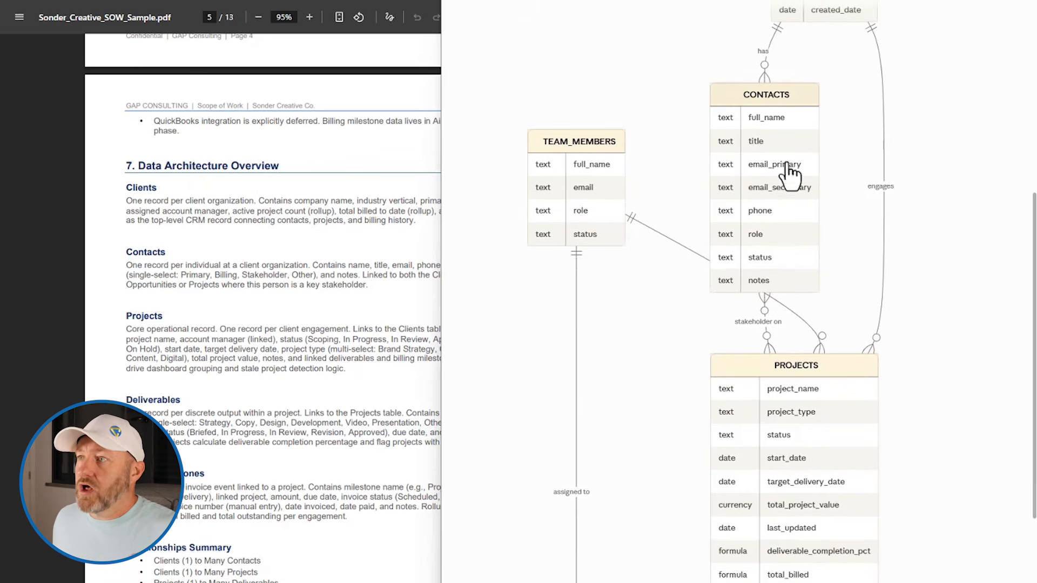
pyautogui.scroll(-1, 816, 454)
pyautogui.scroll(-4, 814, 447)
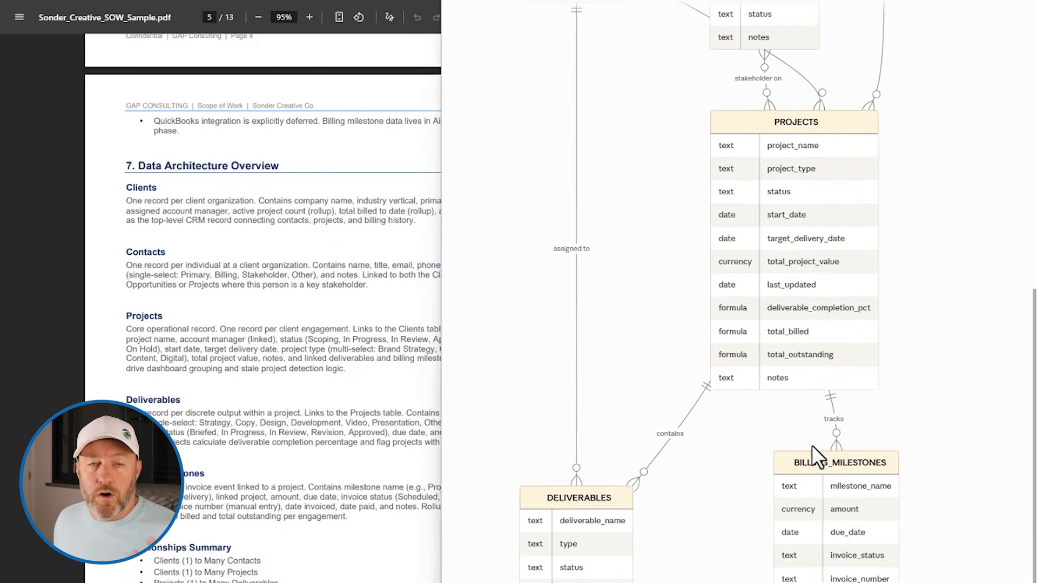
pyautogui.scroll(-5, 812, 446)
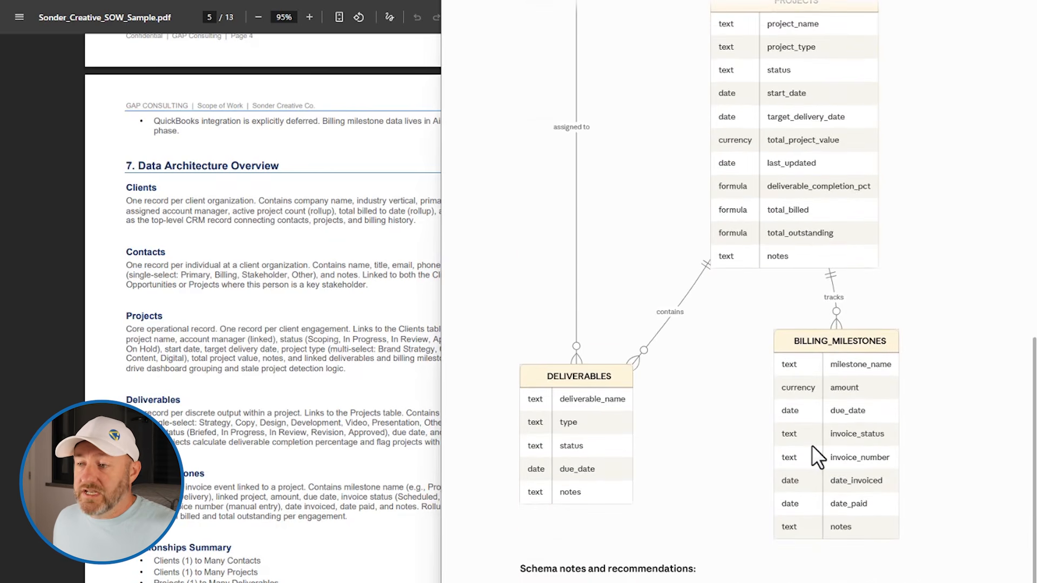
pyautogui.scroll(-4, 748, 521)
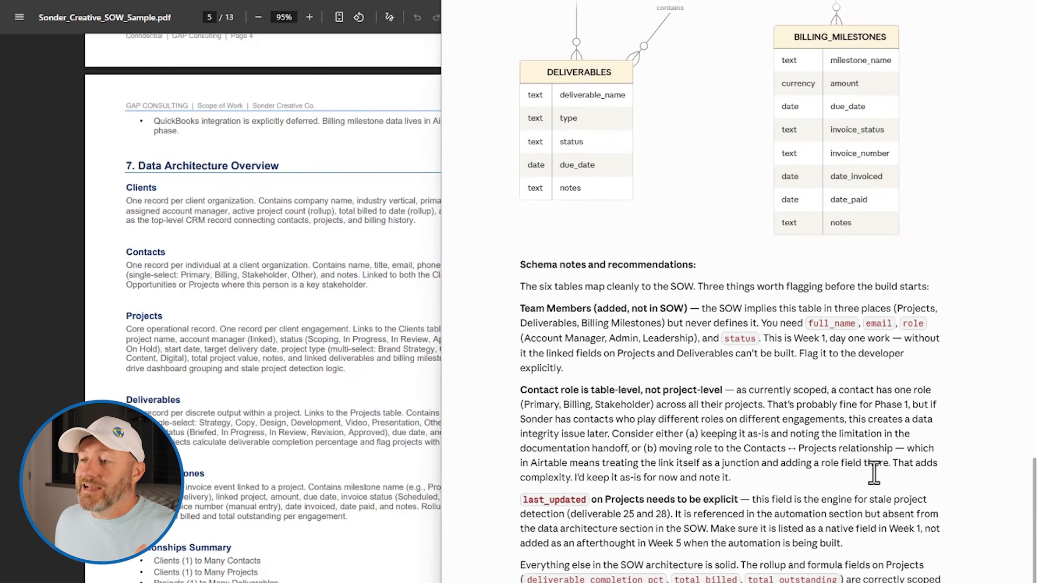
pyautogui.scroll(12, 703, 513)
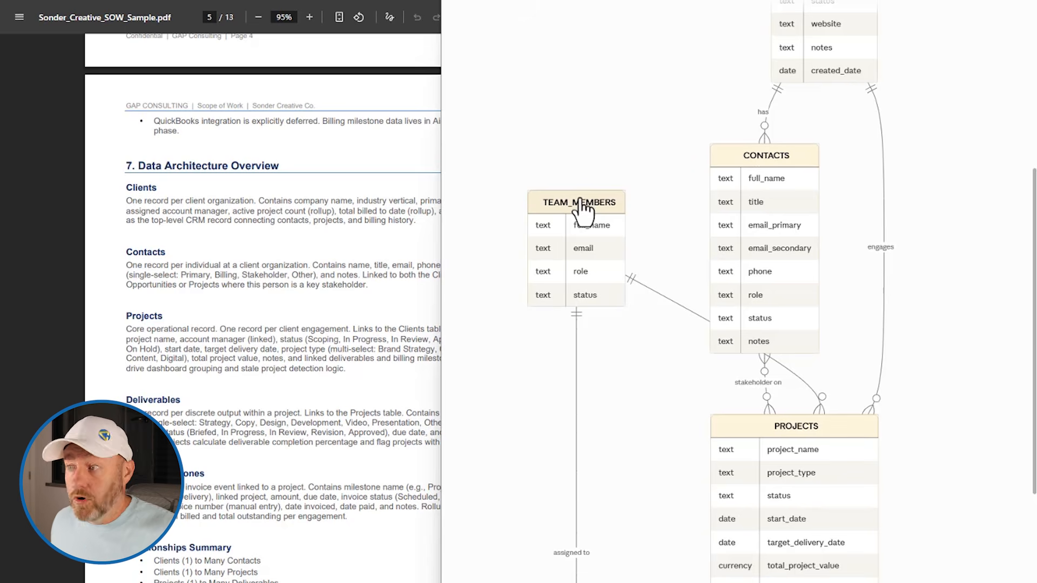
pyautogui.scroll(-12, 787, 331)
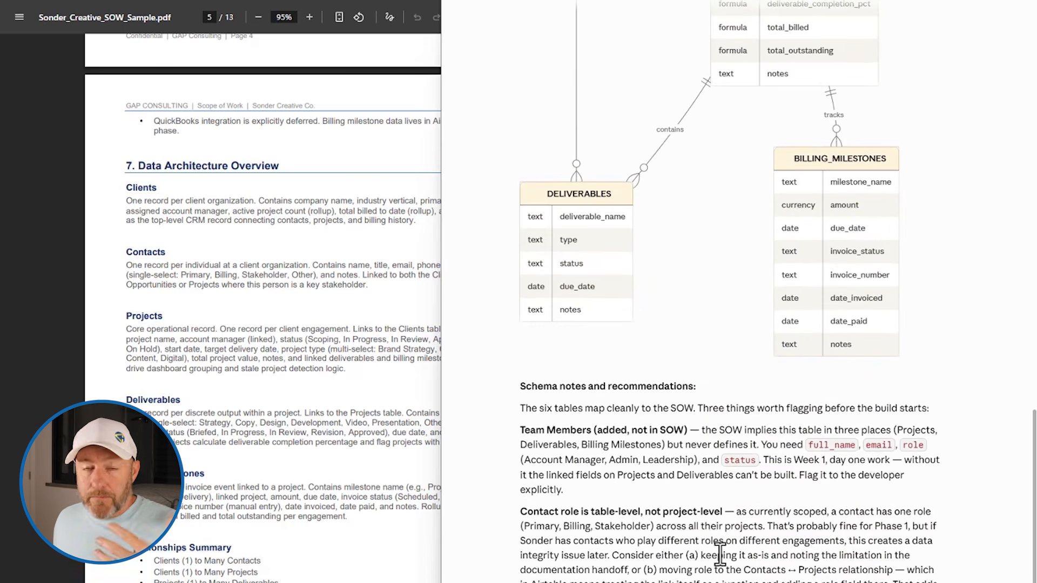
pyautogui.scroll(-1, 719, 555)
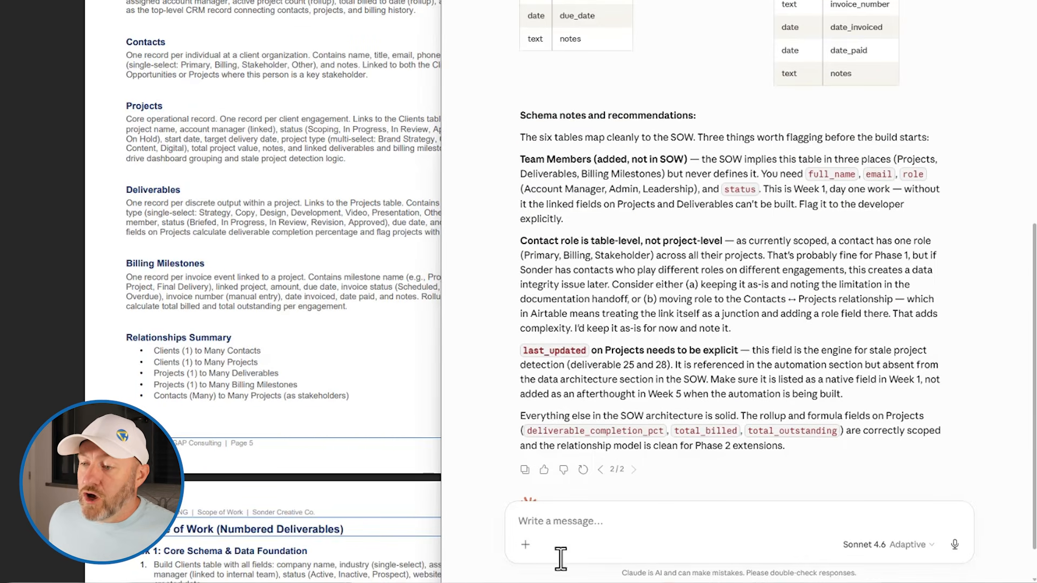
# Search the connector directory for "airta" and add the Airtable connector to Claude
pyautogui.click(527, 544)
pyautogui.moveTo(562, 384)
pyautogui.moveTo(571, 430)
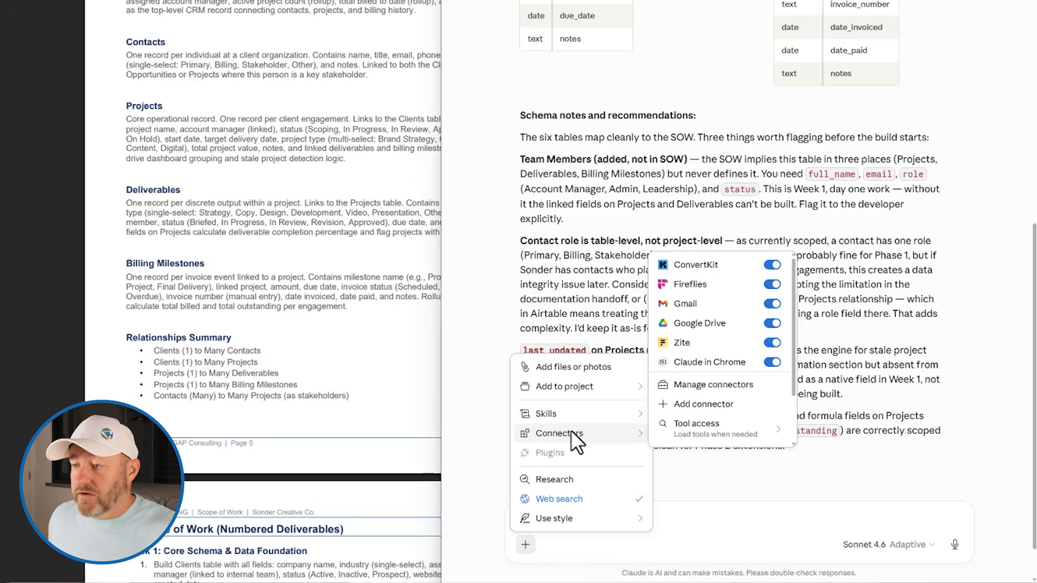
pyautogui.click(708, 402)
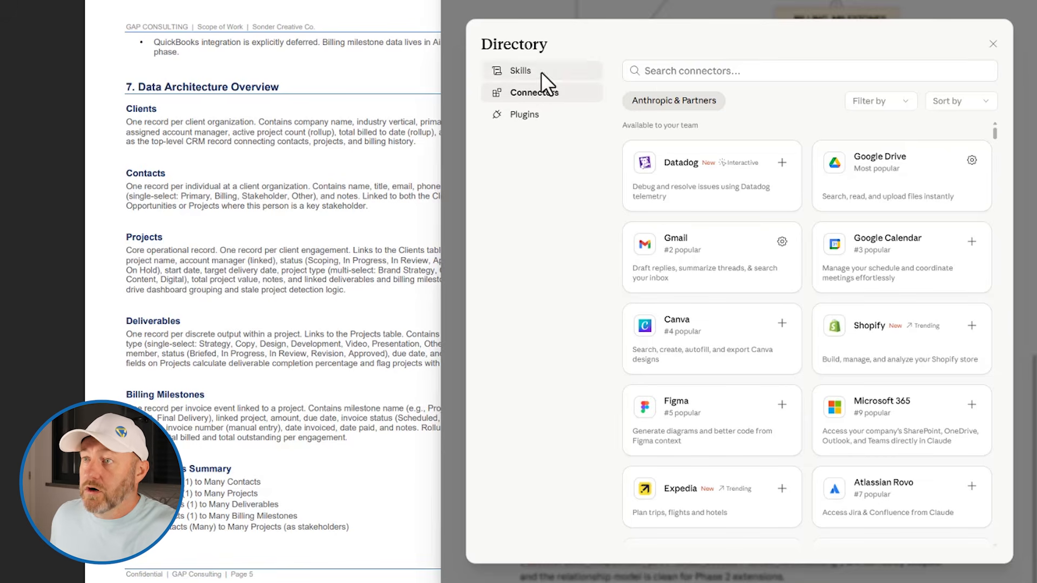
pyautogui.click(663, 78)
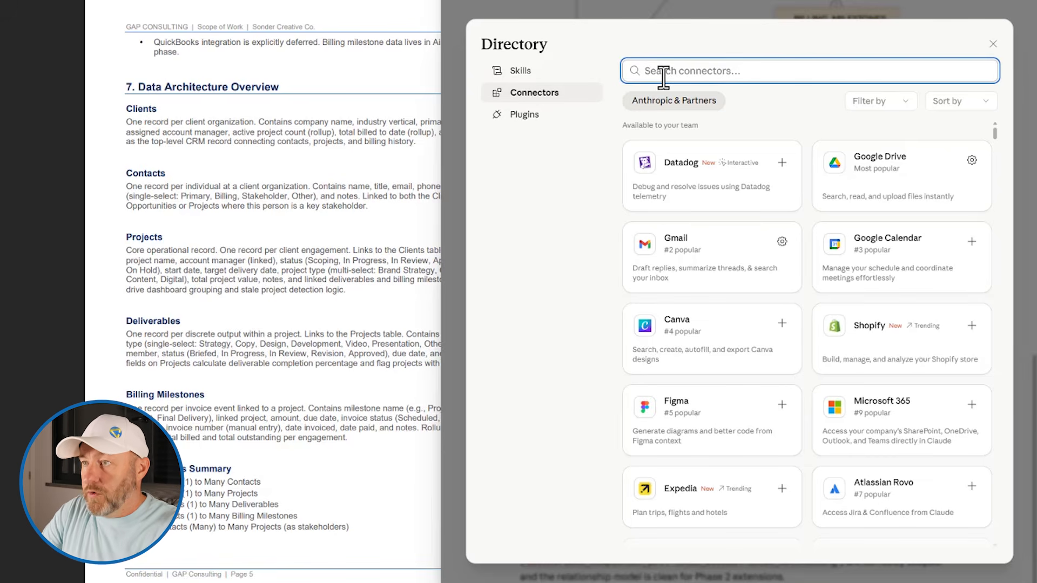
pyautogui.write('airta')
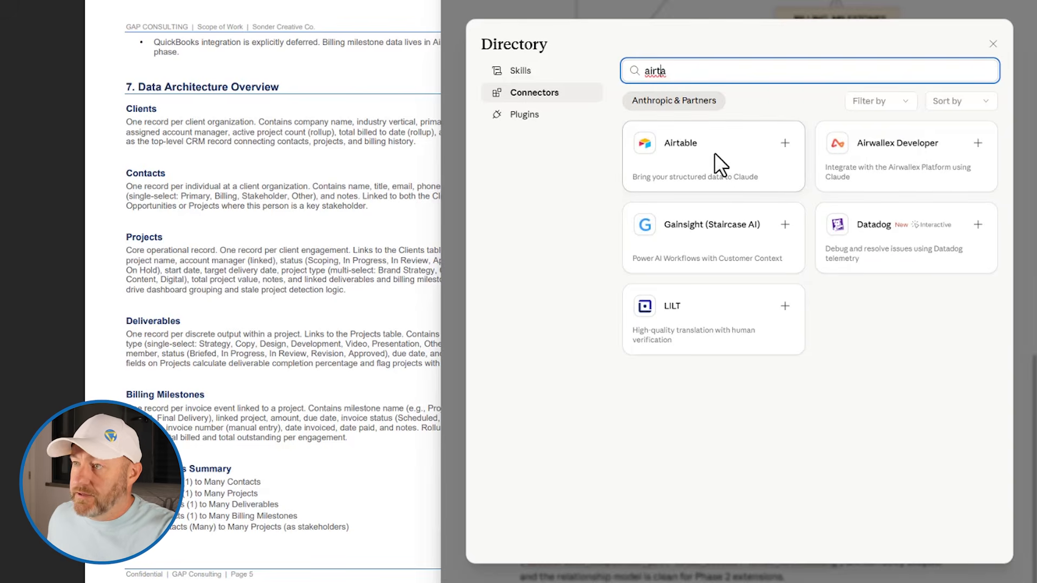
pyautogui.click(786, 143)
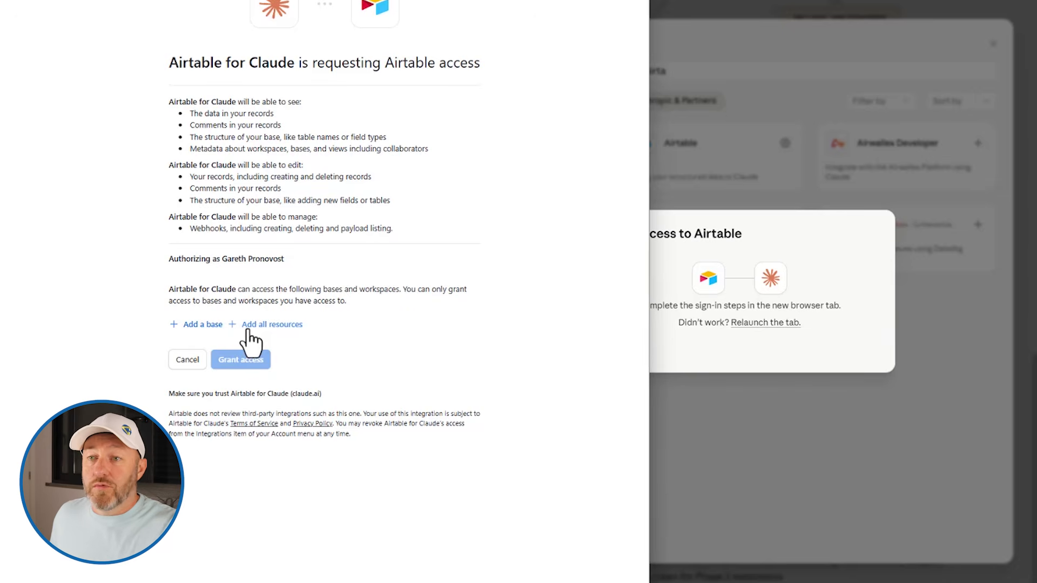
# Grant Airtable for Claude access to all current and future bases in all current and future workspaces
pyautogui.click(210, 328)
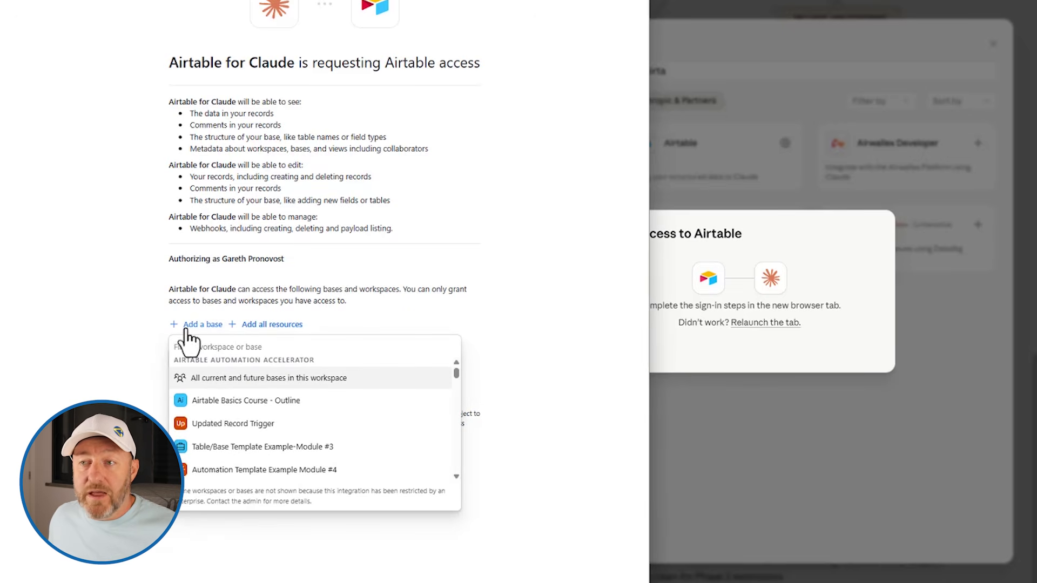
pyautogui.click(219, 303)
pyautogui.click(253, 326)
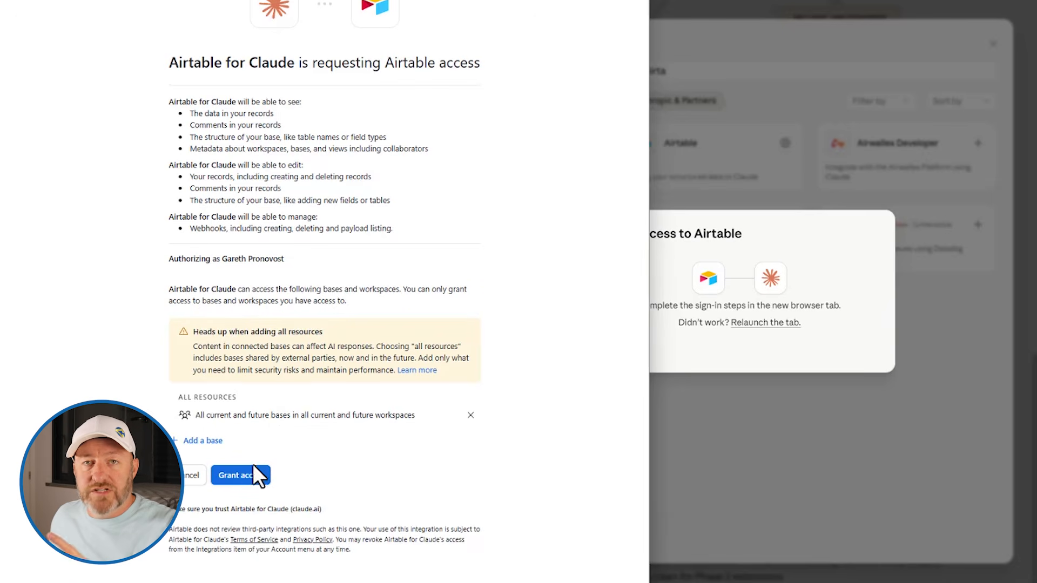
pyautogui.click(241, 476)
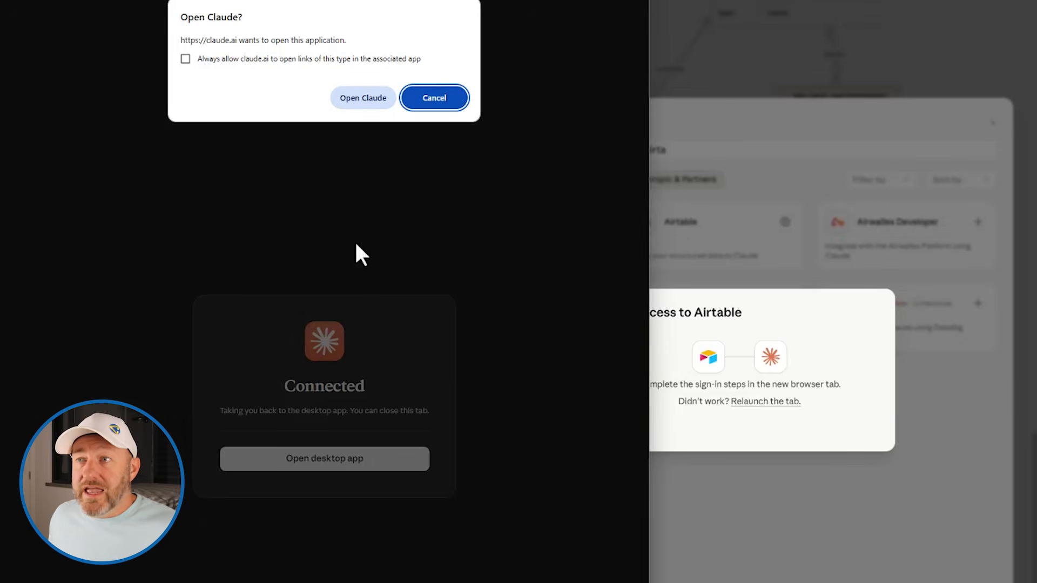
# Return to the Claude desktop app, leave the connector directory and bring up the chat's list of connectors
pyautogui.click(358, 98)
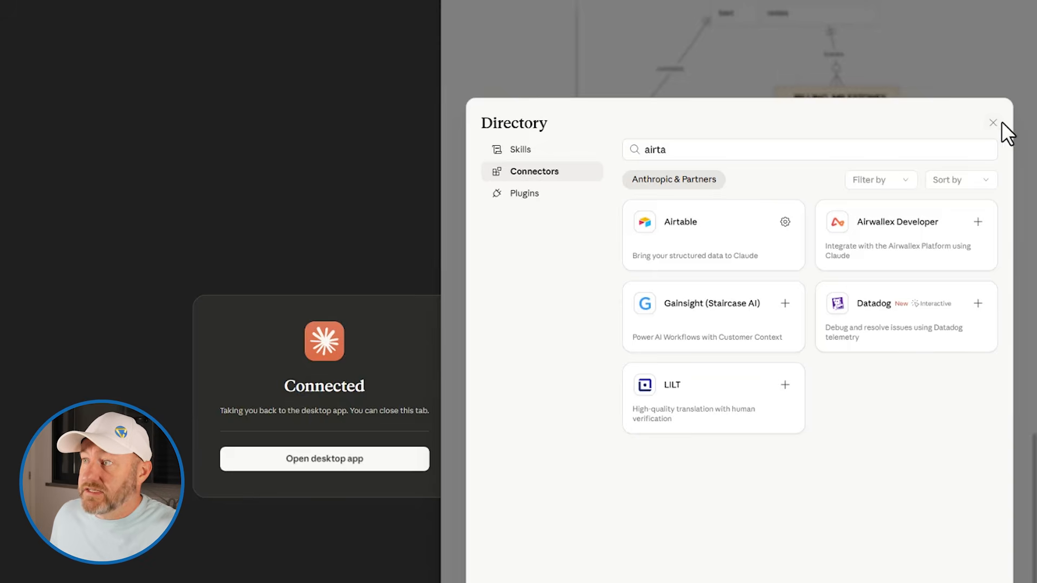
pyautogui.click(991, 126)
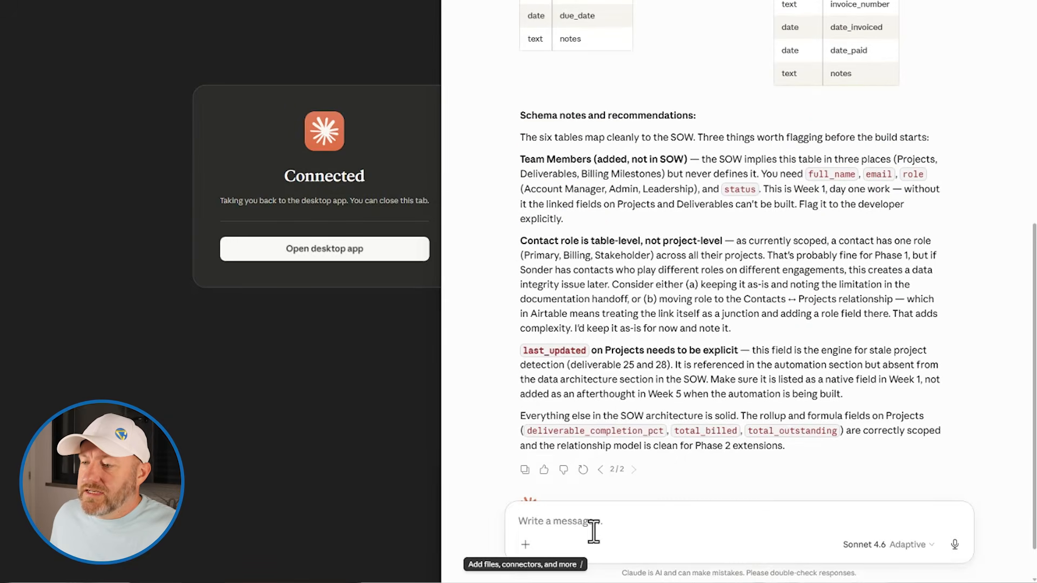
pyautogui.click(525, 544)
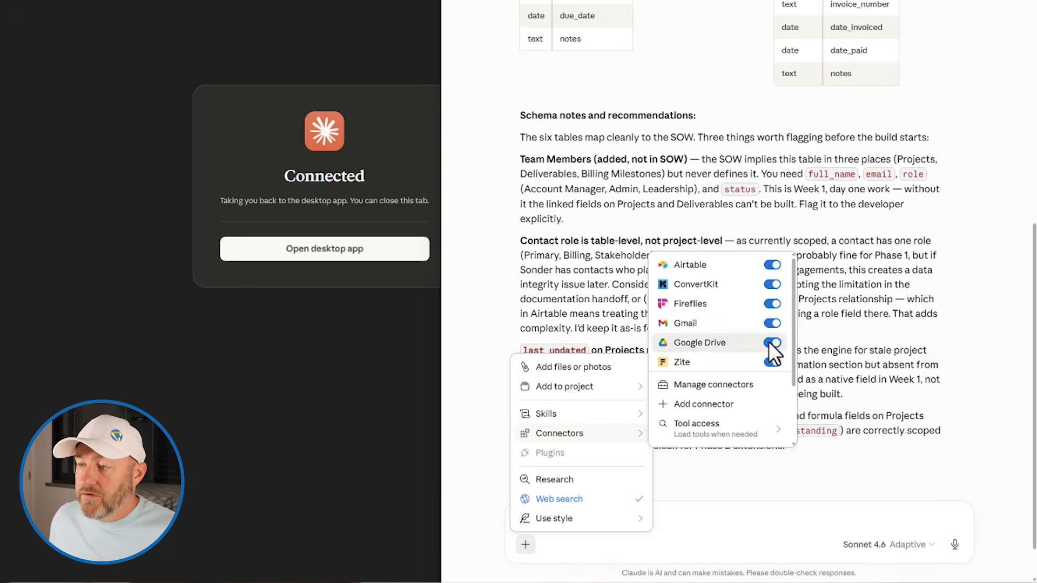
# Turn off the ConvertKit, Fireflies, Gmail, Google Drive and Zite connectors for this chat, leaving only Airtable enabled
pyautogui.click(772, 285)
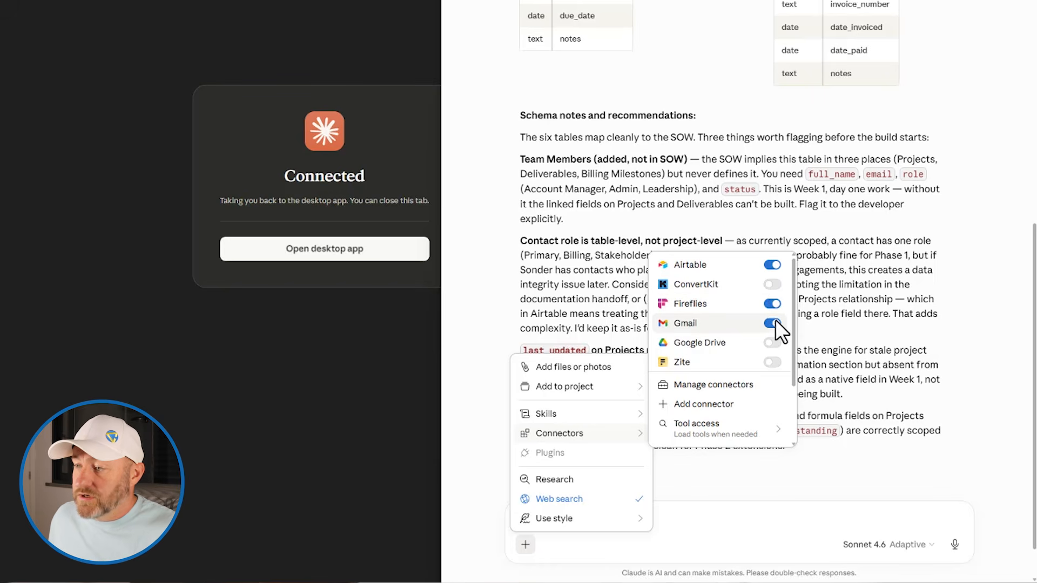
pyautogui.click(774, 324)
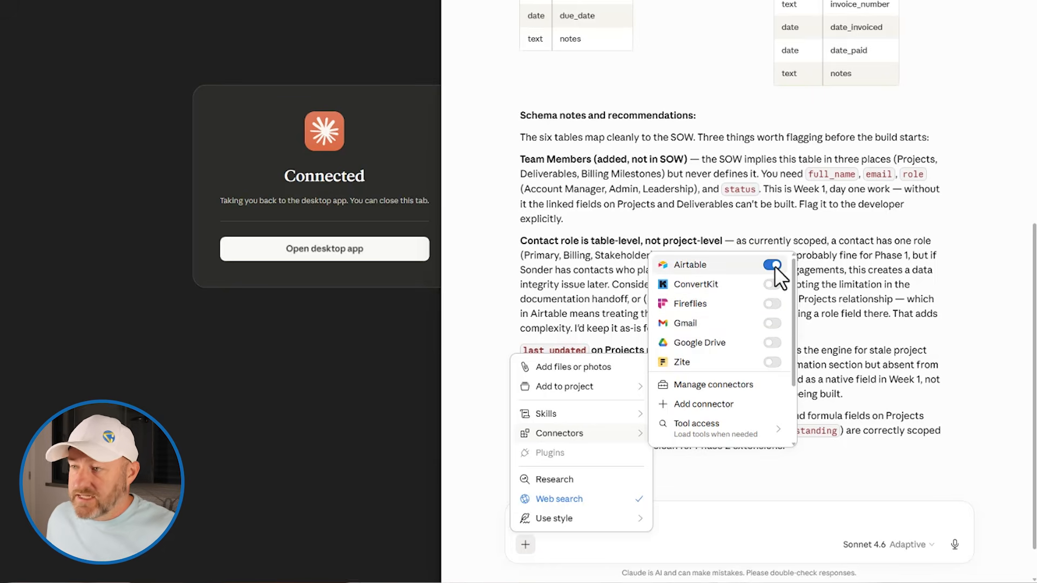
pyautogui.click(819, 271)
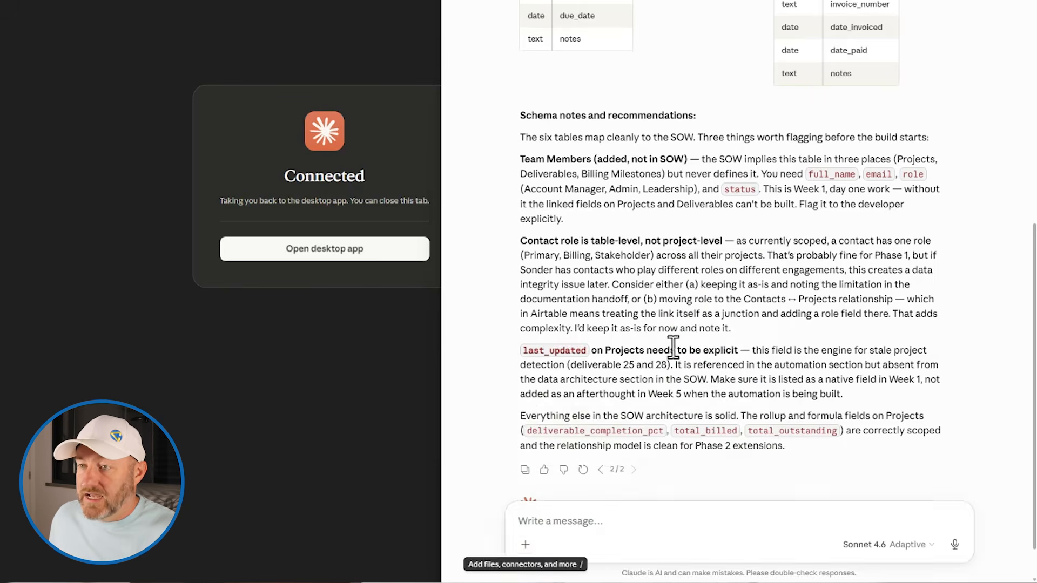
# Send Claude the message "please create a new database given this schema output. I've enabled the Airtable MCP"
pyautogui.scroll(-2, 700, 332)
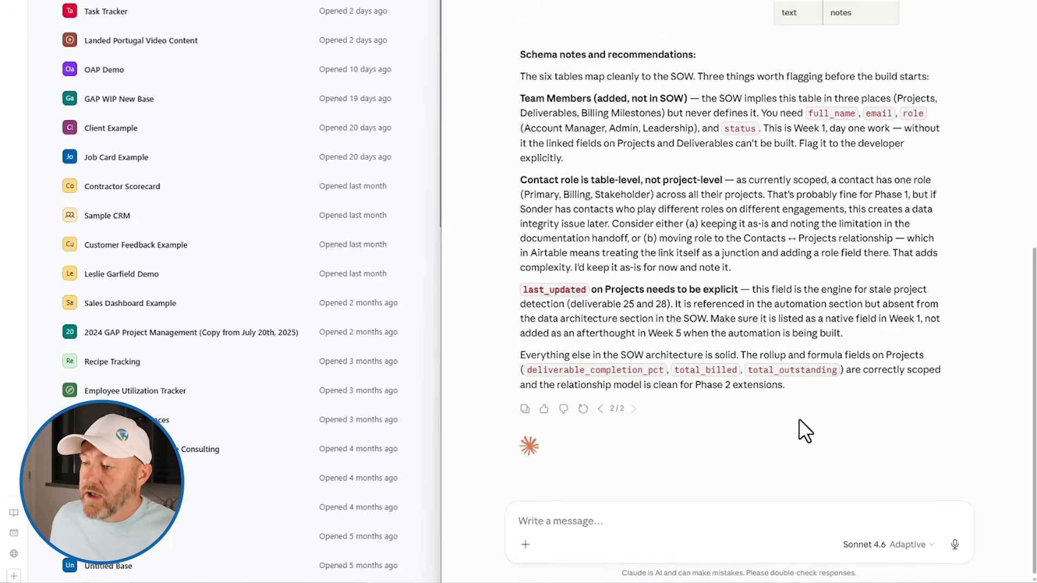
pyautogui.click(722, 519)
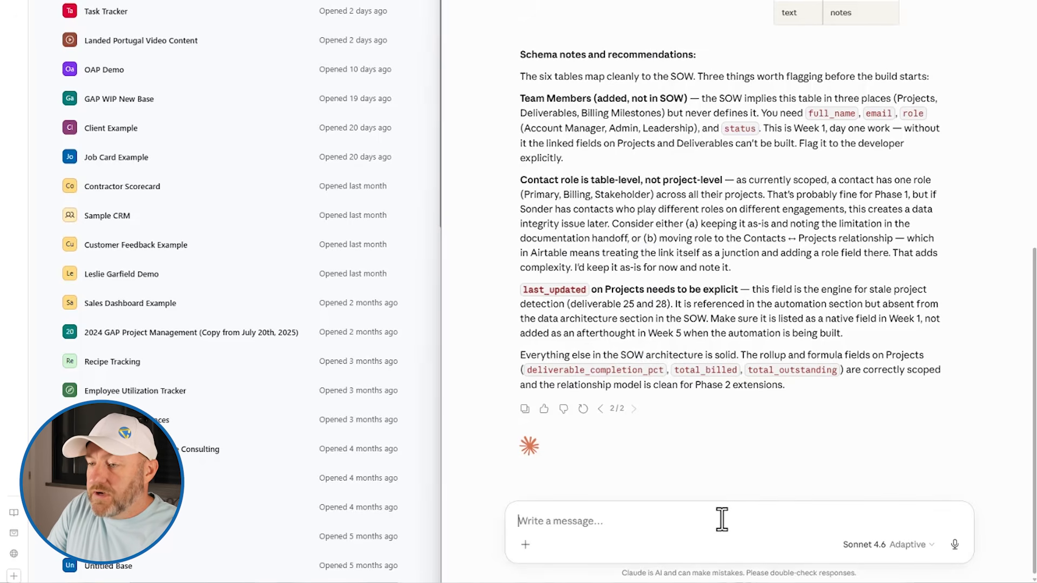
pyautogui.write('please create a new database ')
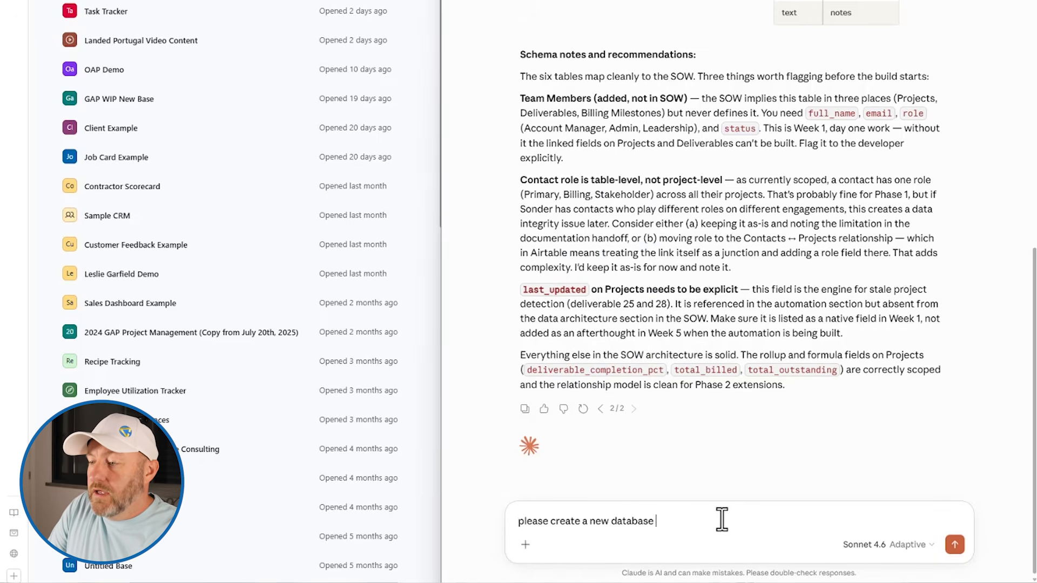
pyautogui.write('given this ')
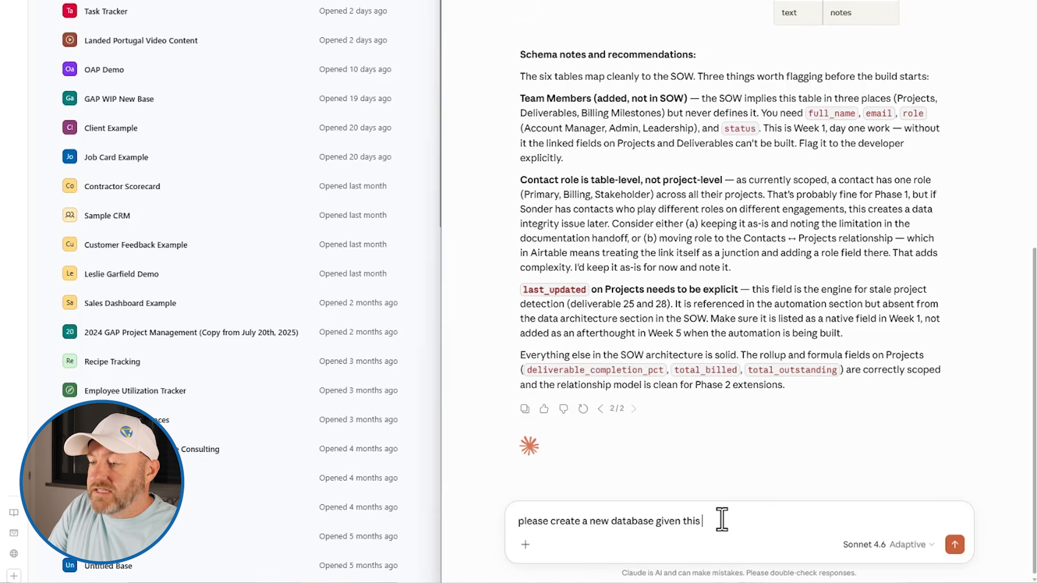
pyautogui.write('schema output')
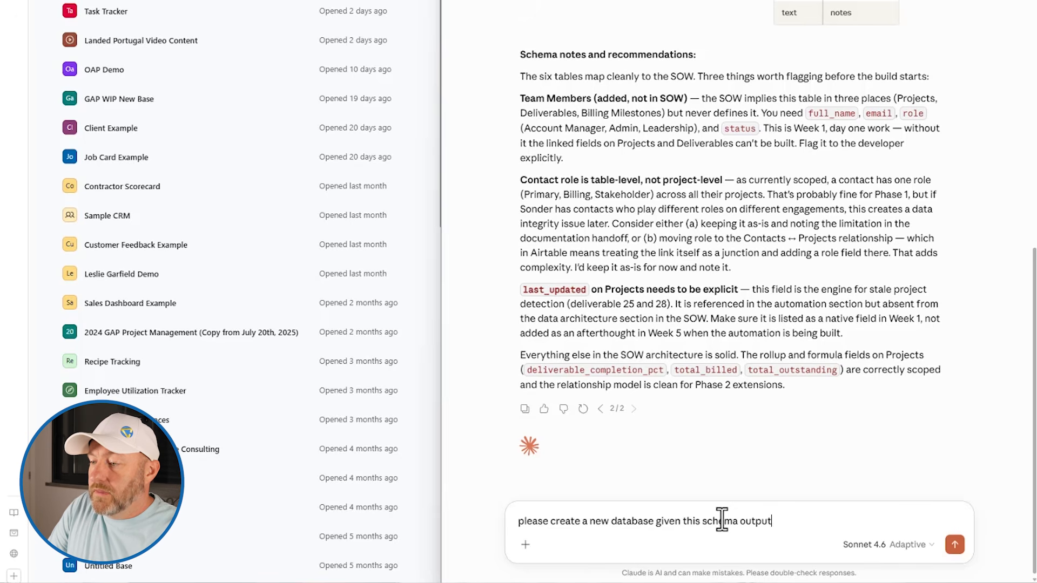
pyautogui.write(". I've en")
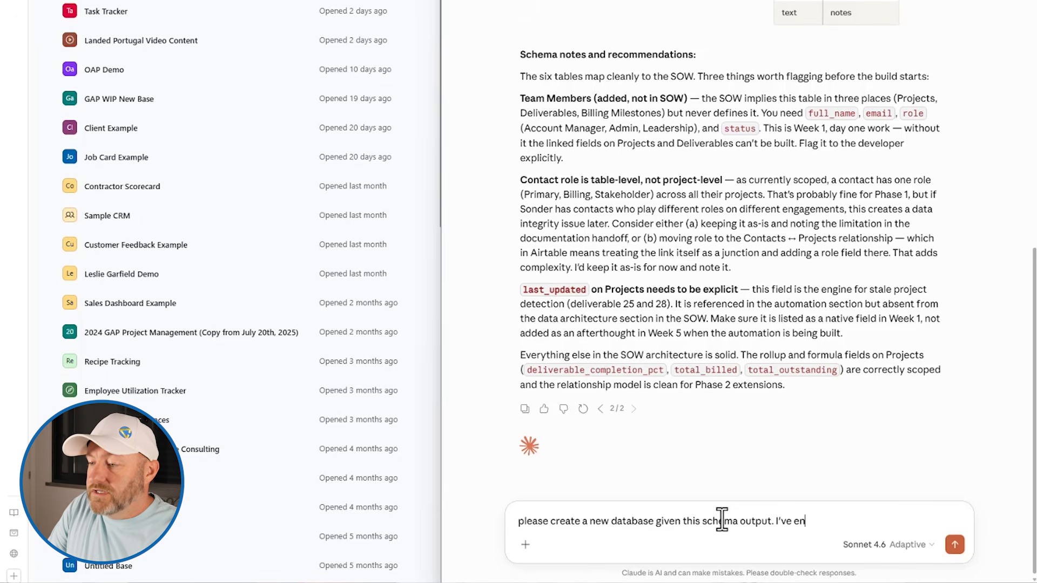
pyautogui.write('abled the Air')
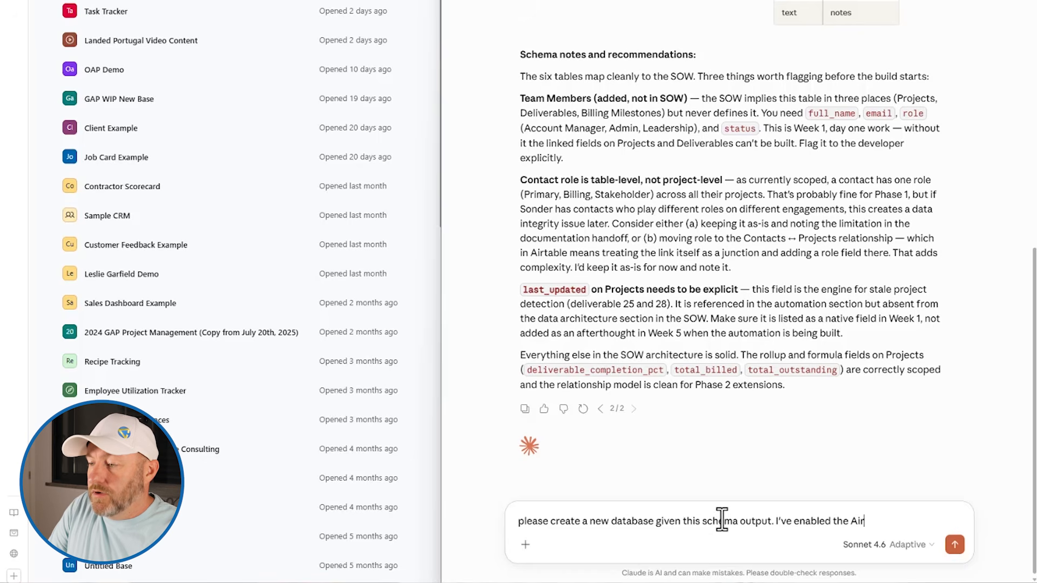
pyautogui.write('table MCP')
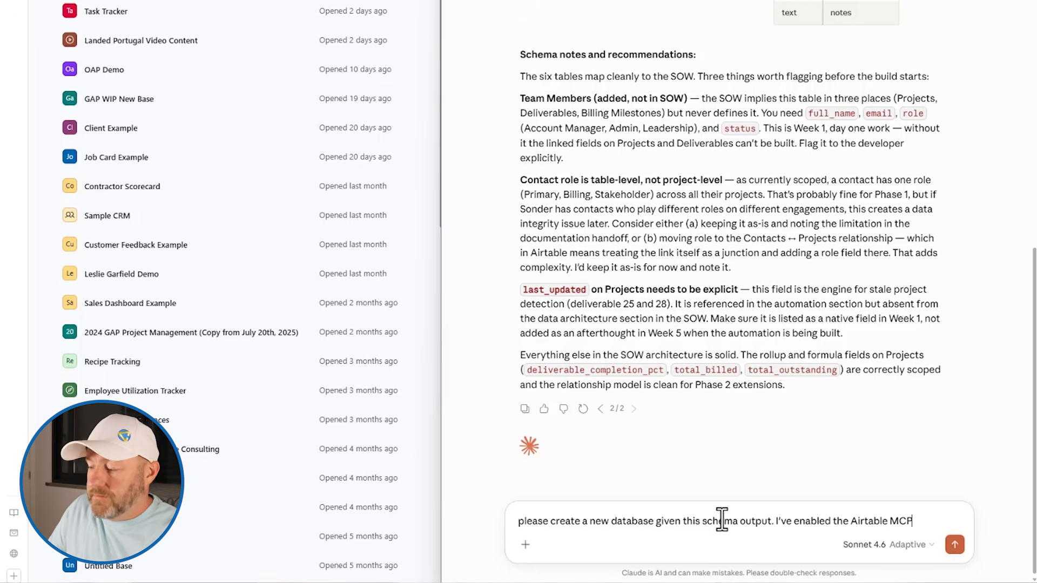
pyautogui.press('Return')
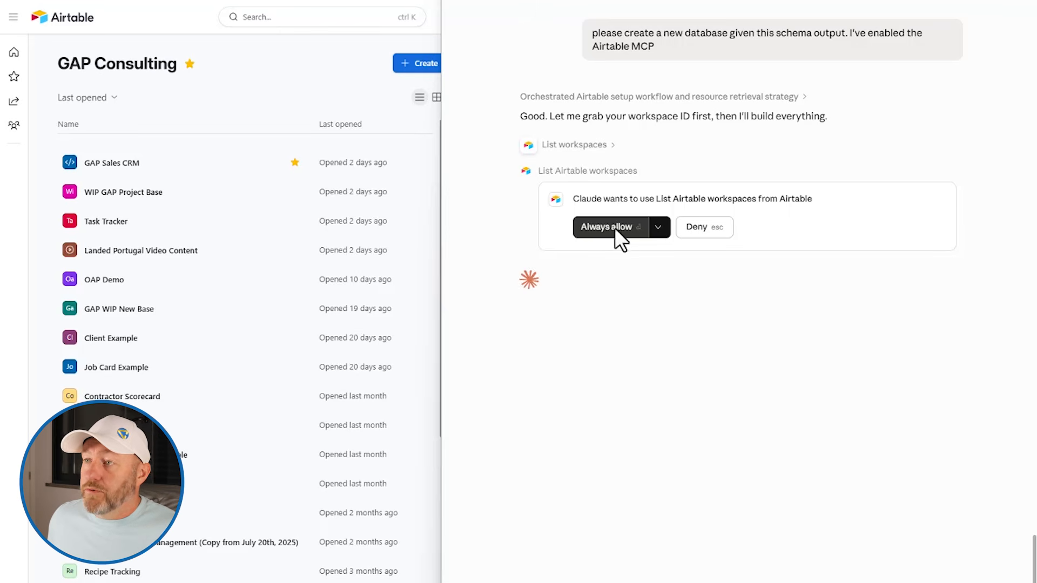
# Permanently allow Claude to list the Airtable workspaces and to create a new Airtable base
pyautogui.click(658, 227)
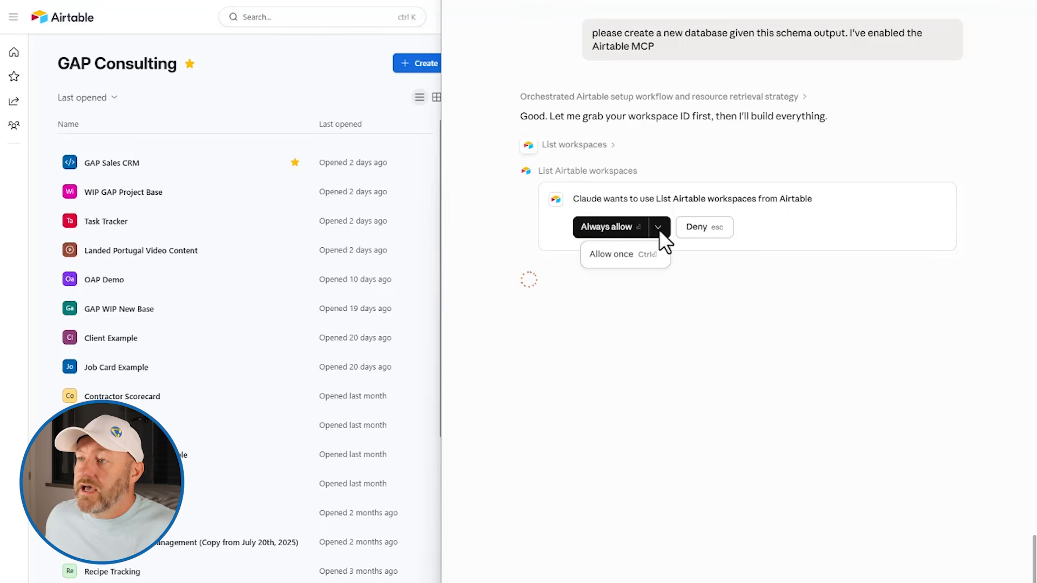
pyautogui.click(620, 227)
pyautogui.click(620, 227)
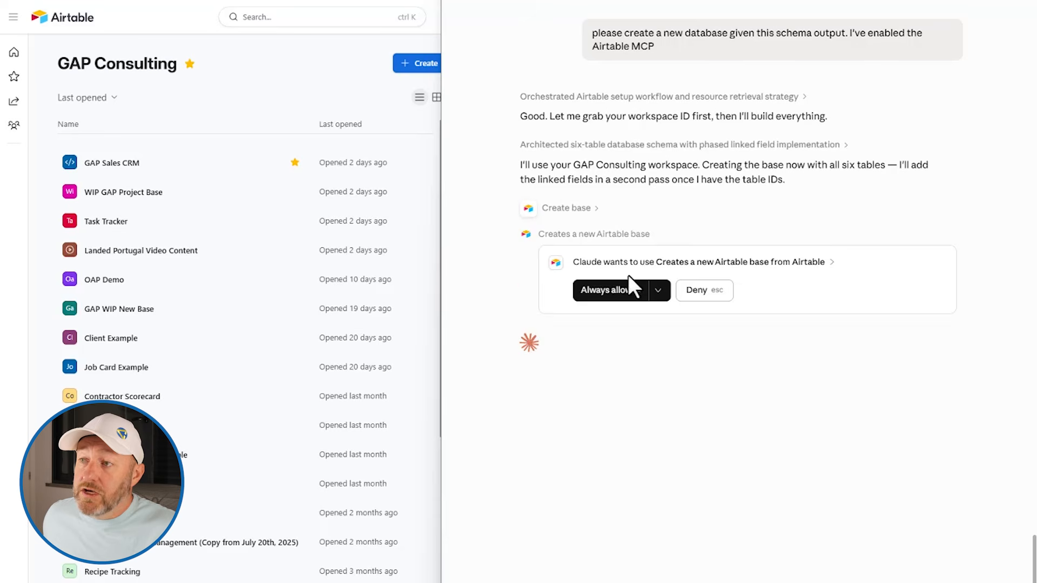
pyautogui.click(609, 290)
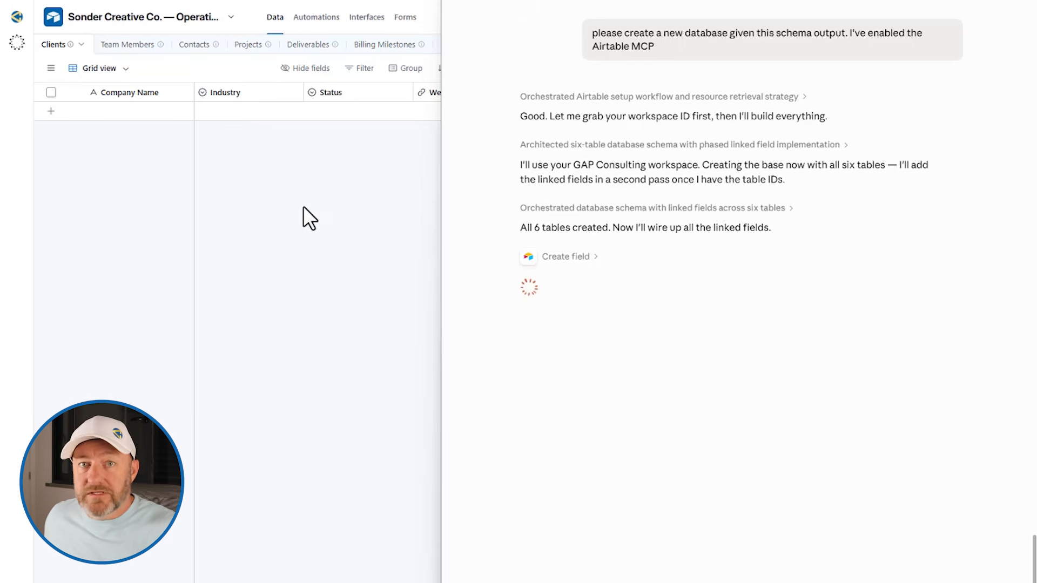
# Switch to the new Sonder Creative Co. base in Airtable and inspect the Clients table's fields and the Contacts table's description
pyautogui.click(303, 205)
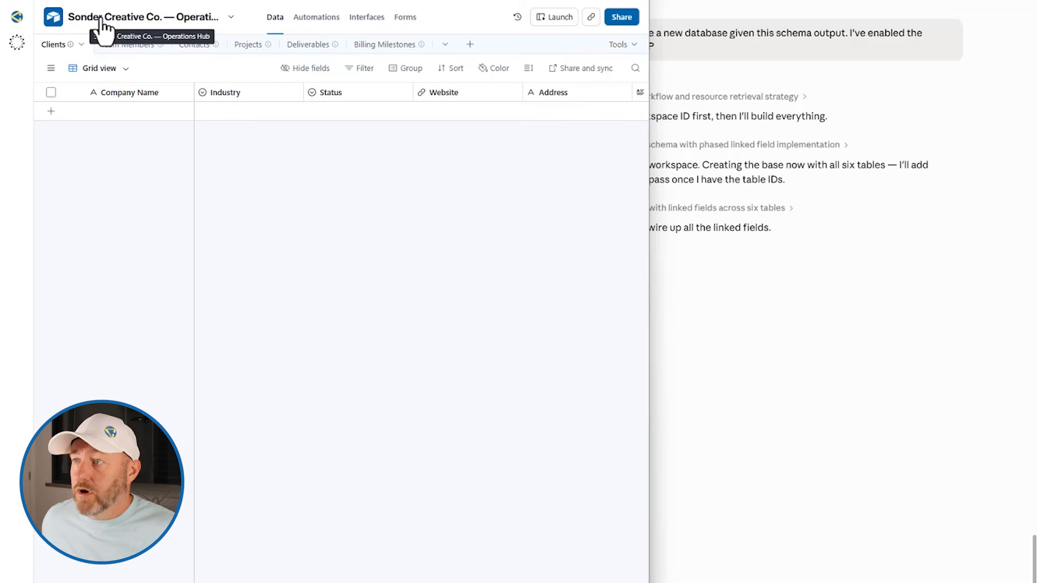
pyautogui.click(856, 208)
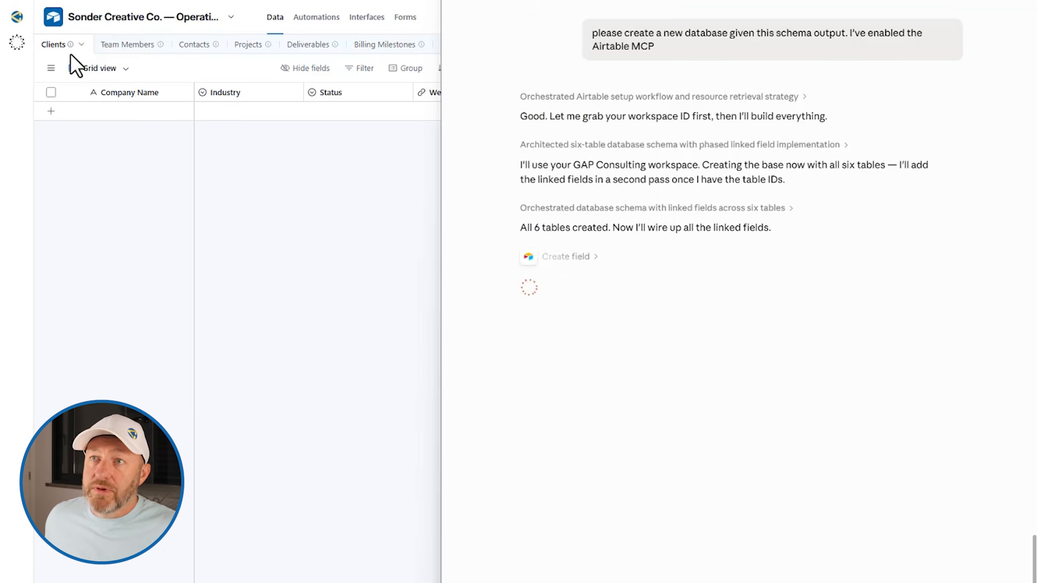
pyautogui.click(348, 305)
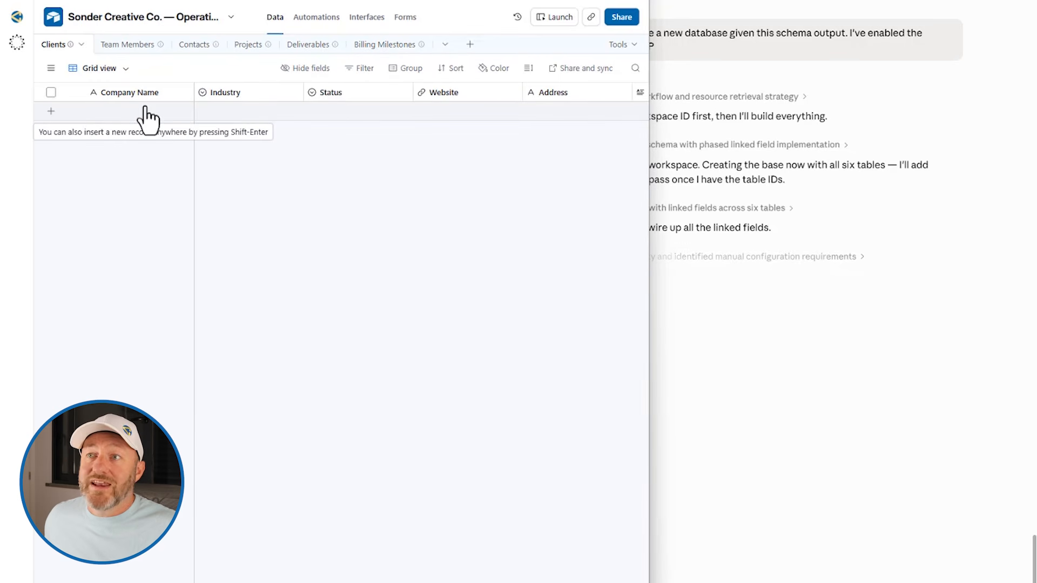
pyautogui.hscroll(10, 303, 111)
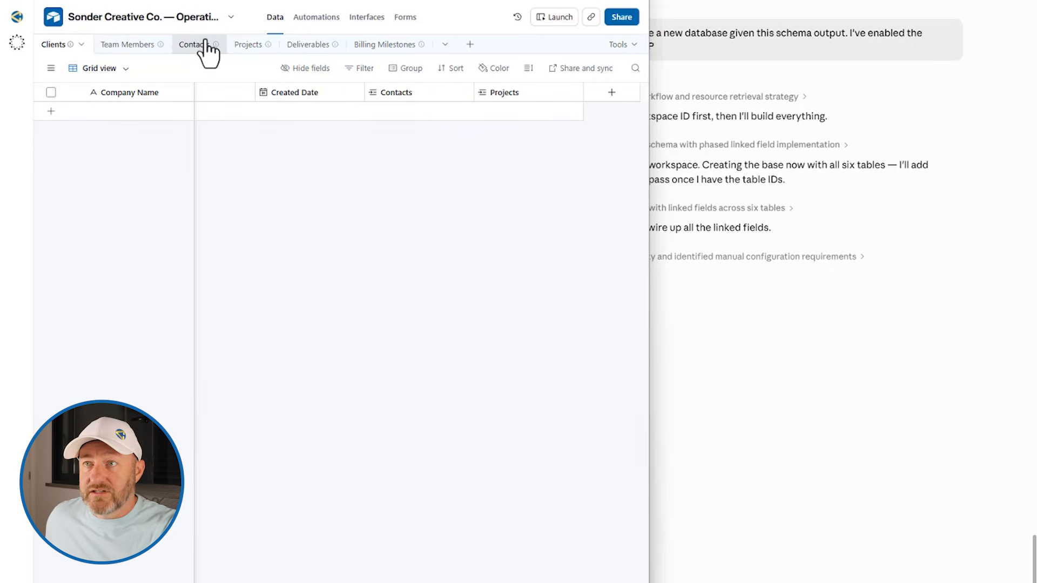
pyautogui.moveTo(217, 48)
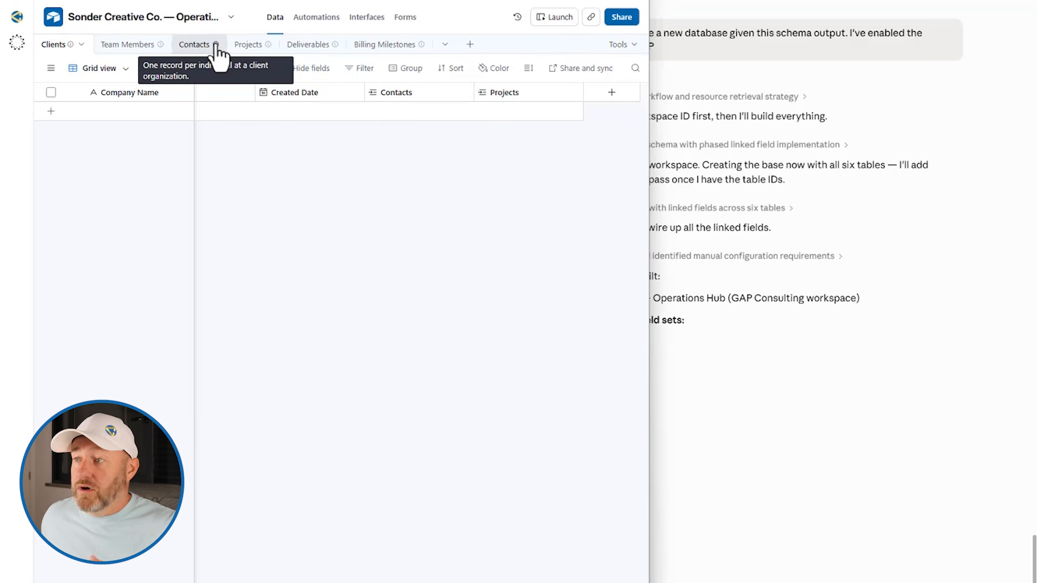
# Return to Claude and read its build summary of tables, linked relationships and fields to complete manually
pyautogui.click(947, 291)
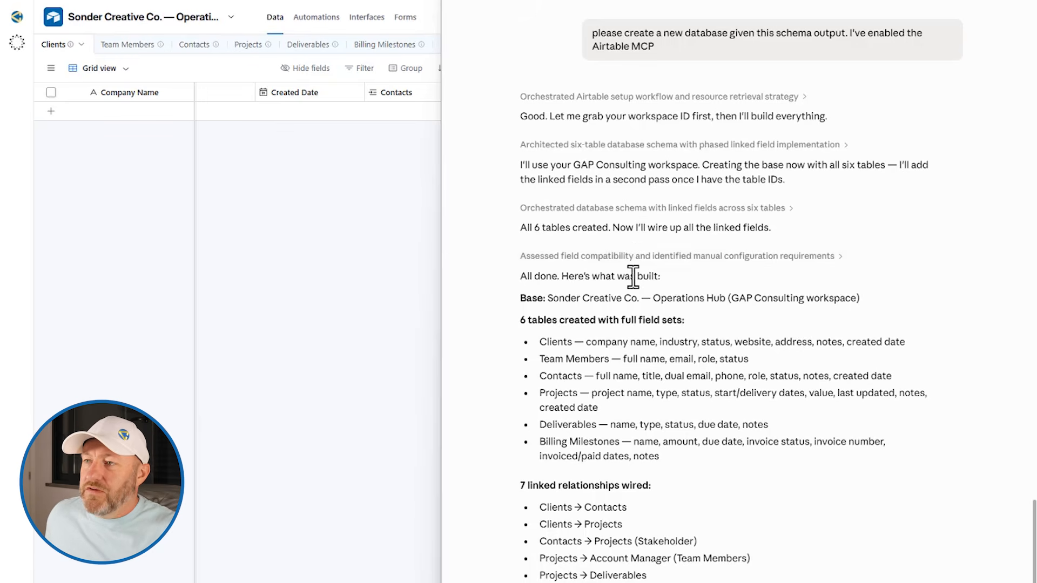
pyautogui.scroll(-1, 636, 271)
pyautogui.scroll(-2, 686, 219)
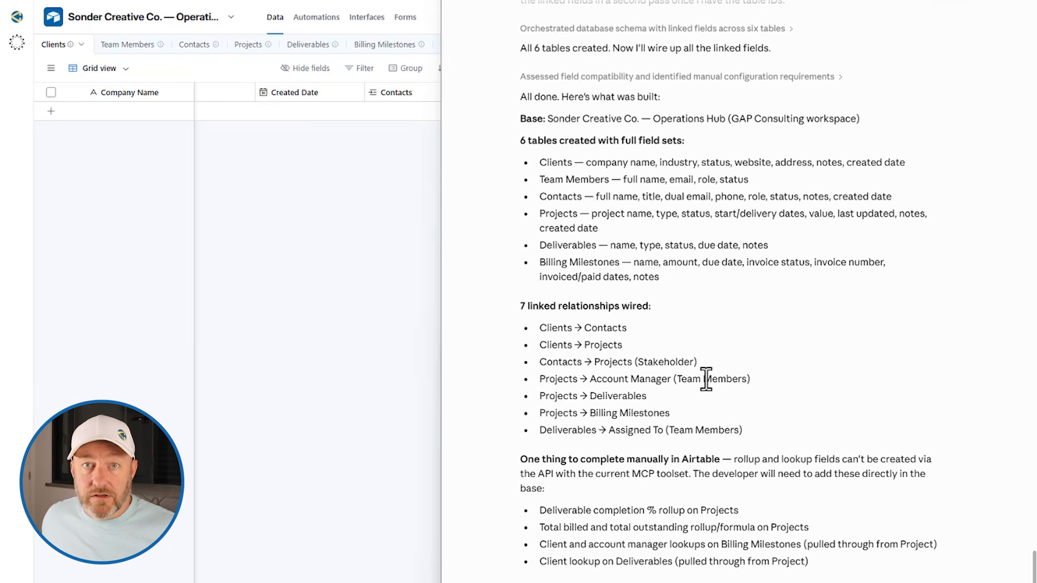
# Switch back to the Airtable base and open the Team Members table to check its fields
pyautogui.click(307, 224)
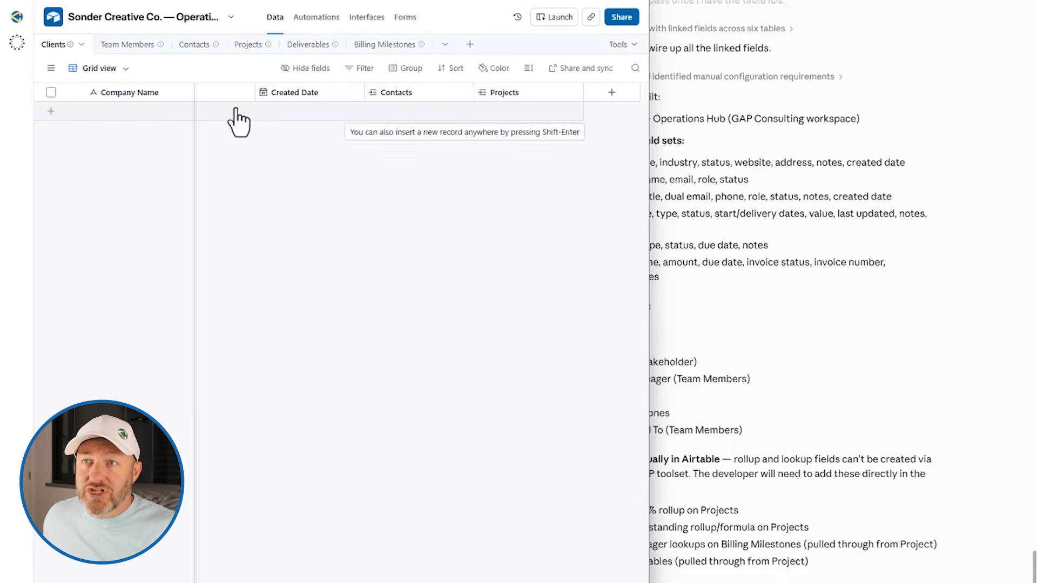
pyautogui.click(130, 44)
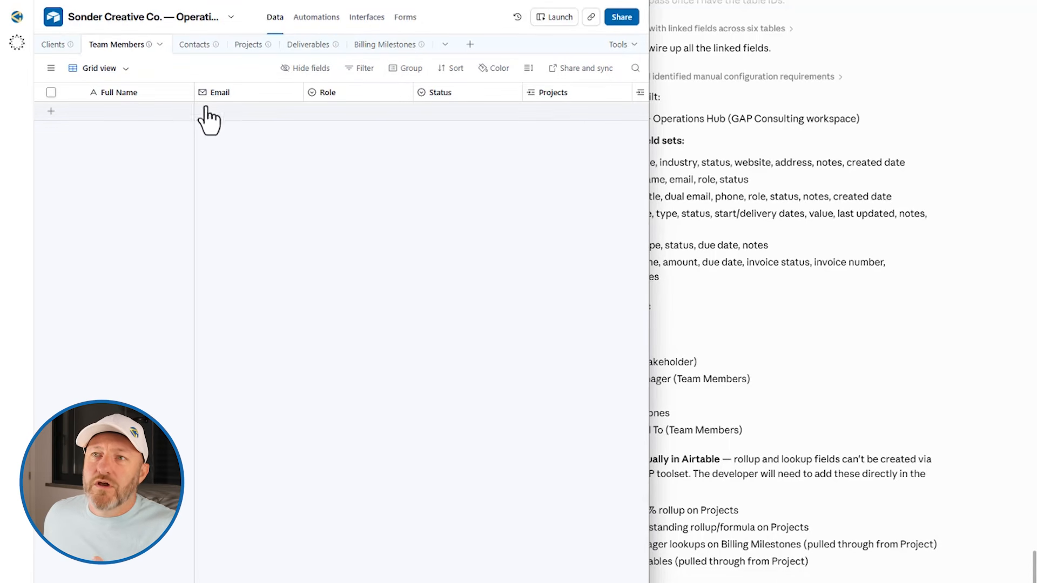